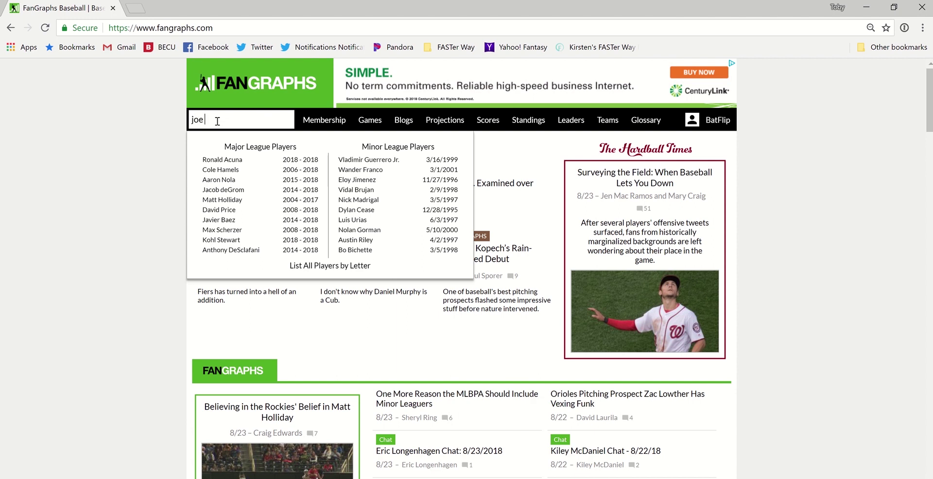
- Search for Joe Musgrove, open his player page and go to his pitching graphs
{"action": "type", "text": "usgrove"}
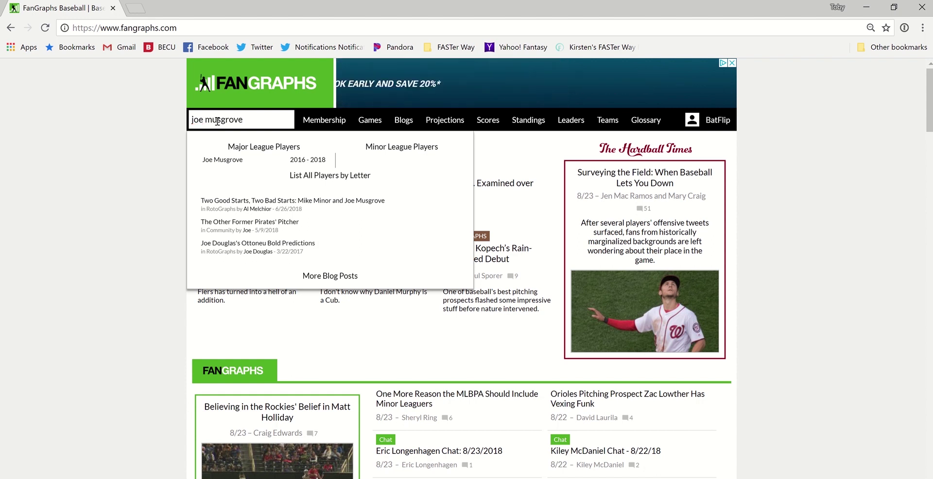
{"action": "left_click", "coordinate": [236, 162]}
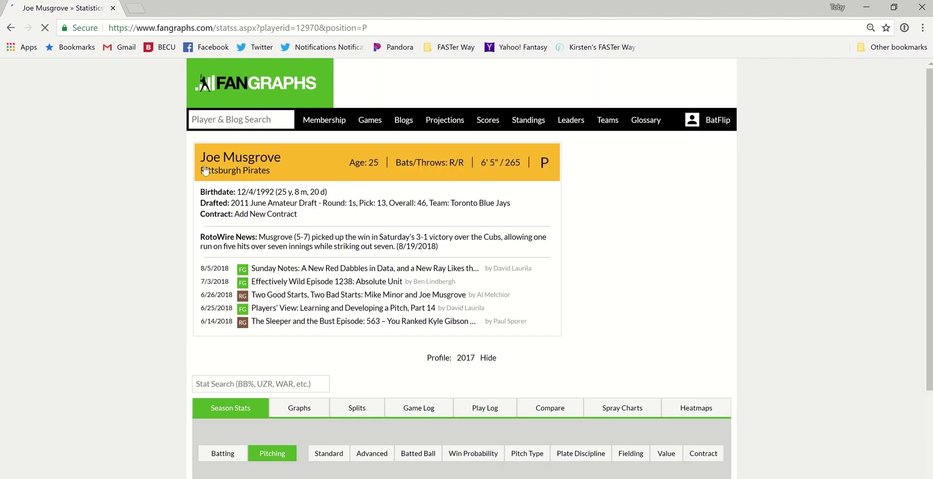
{"action": "scroll", "coordinate": [179, 196], "scroll_direction": "down", "scroll_amount": 4}
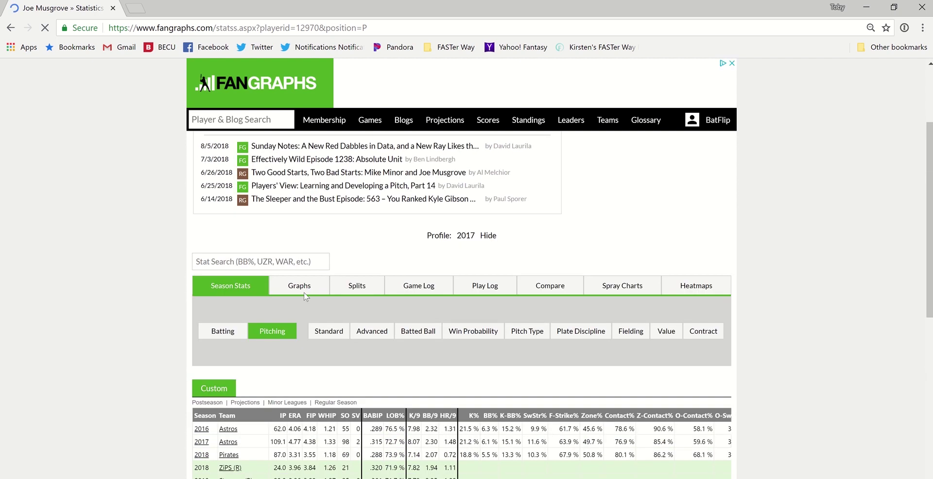
{"action": "left_click", "coordinate": [304, 290]}
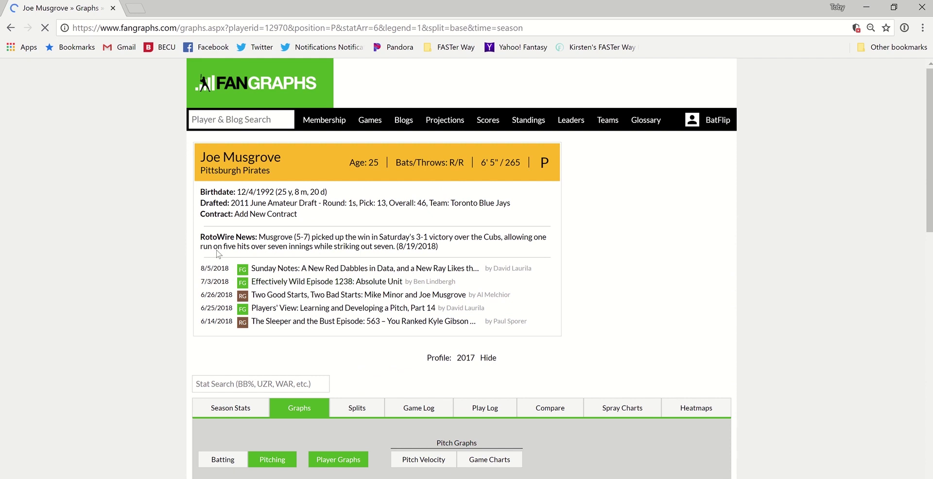
{"action": "scroll", "coordinate": [148, 233], "scroll_direction": "down", "scroll_amount": 4}
{"action": "scroll", "coordinate": [148, 234], "scroll_direction": "down", "scroll_amount": 3}
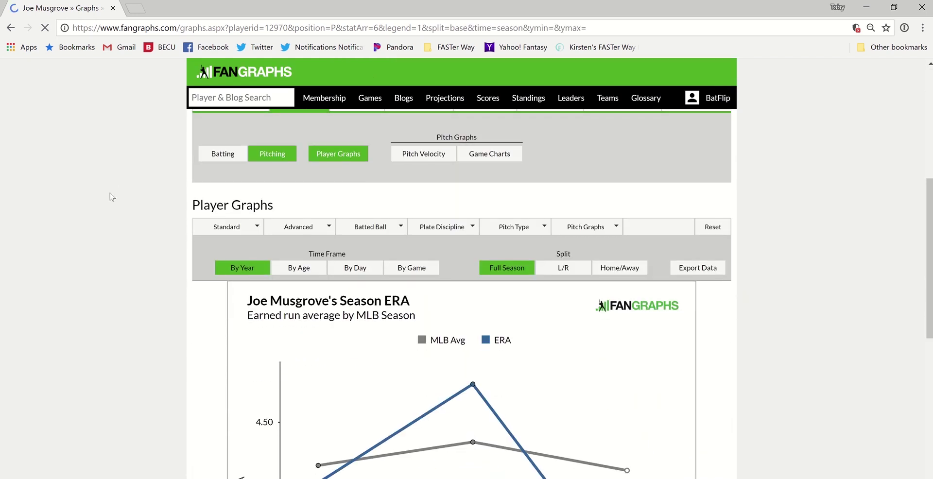
- Switch the ERA graph's time frame to by game and set the rolling window to 5 games
{"action": "left_click", "coordinate": [264, 228]}
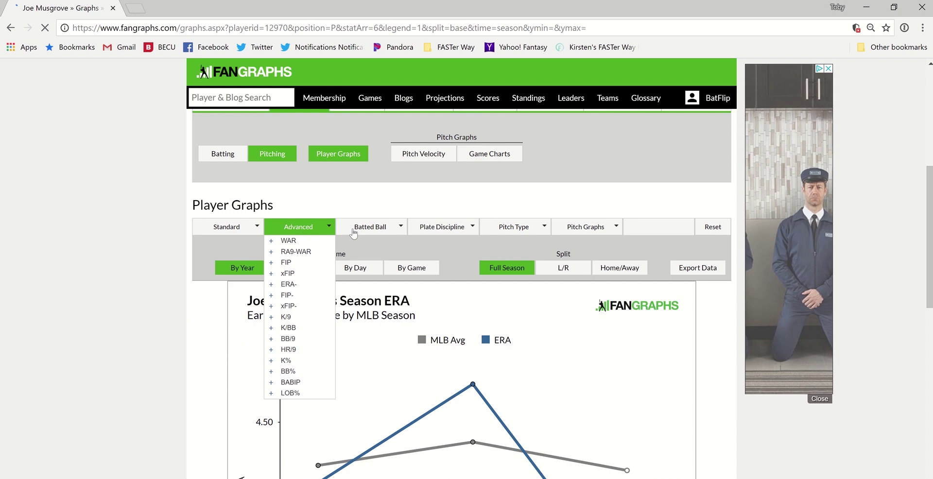
{"action": "mouse_move", "coordinate": [509, 232]}
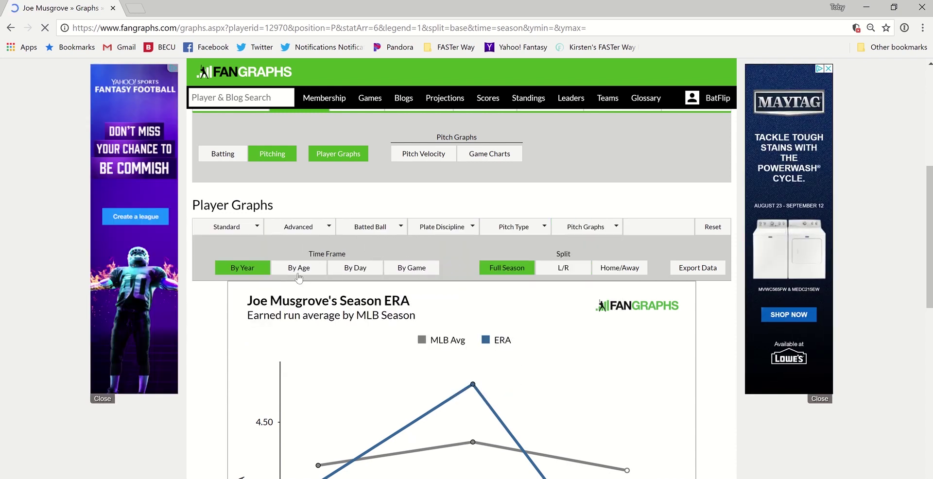
{"action": "left_click", "coordinate": [411, 268]}
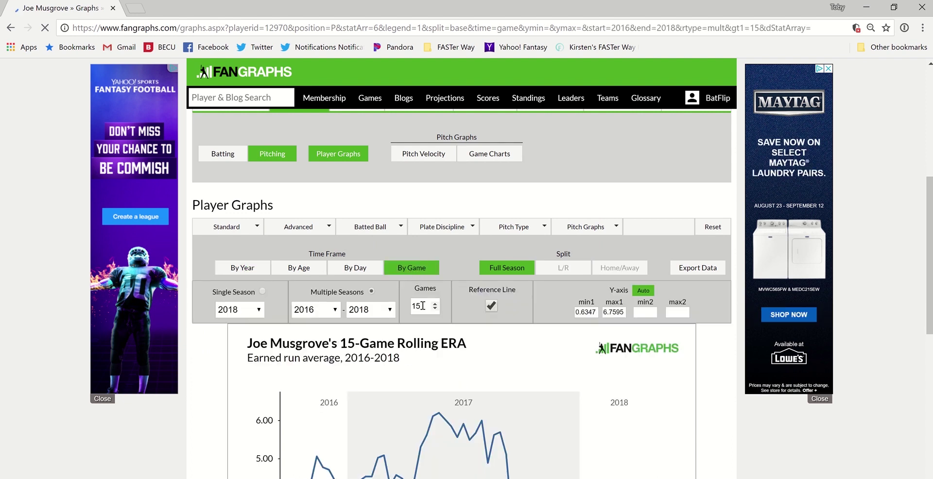
{"action": "left_click_drag", "start_coordinate": [423, 306], "coordinate": [412, 304]}
{"action": "type", "text": "5"}
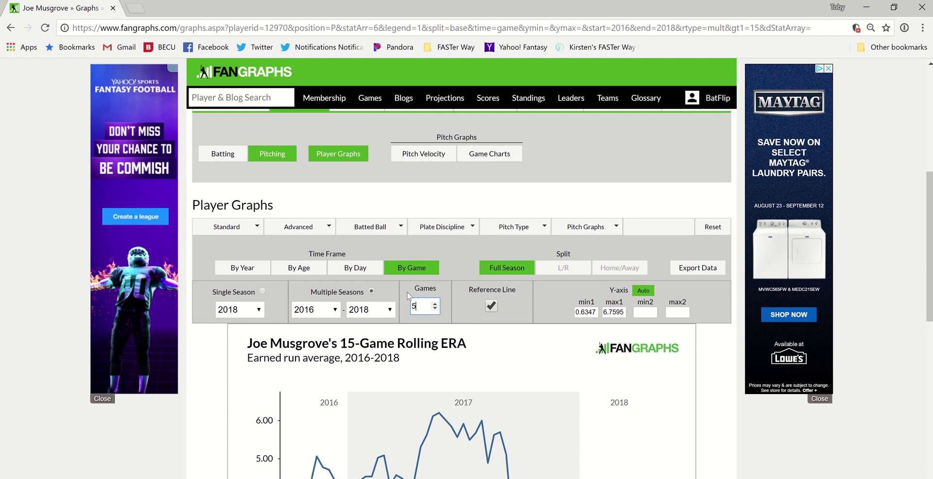
{"action": "left_click", "coordinate": [461, 272]}
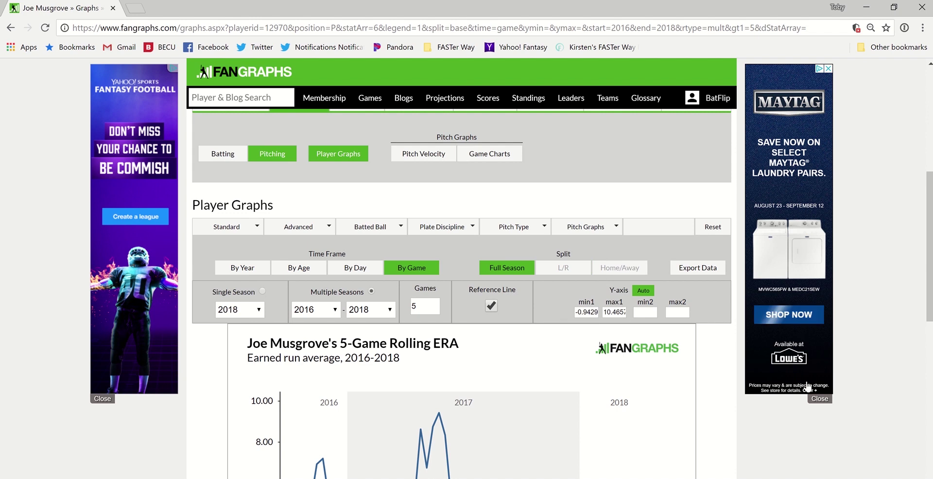
- Close both advertisements beside the player graph
{"action": "left_click", "coordinate": [819, 398]}
{"action": "left_click", "coordinate": [100, 400]}
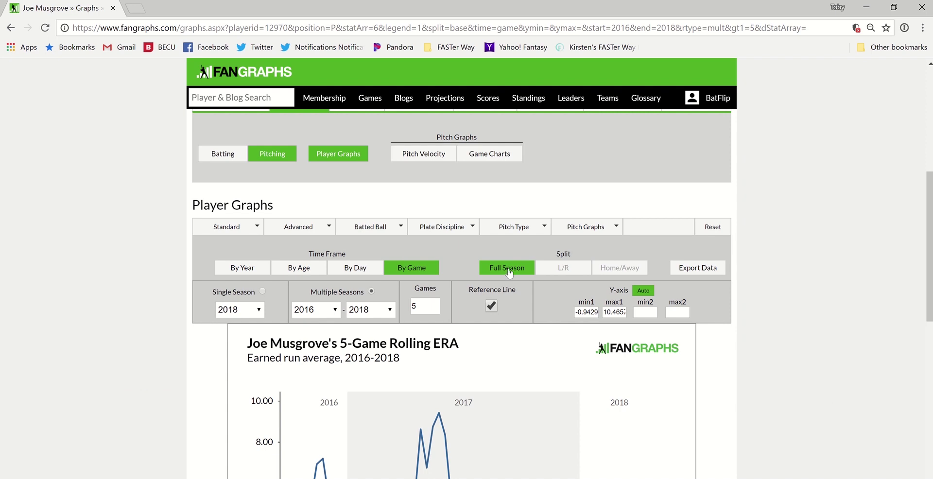
{"action": "scroll", "coordinate": [504, 386], "scroll_direction": "down", "scroll_amount": 2}
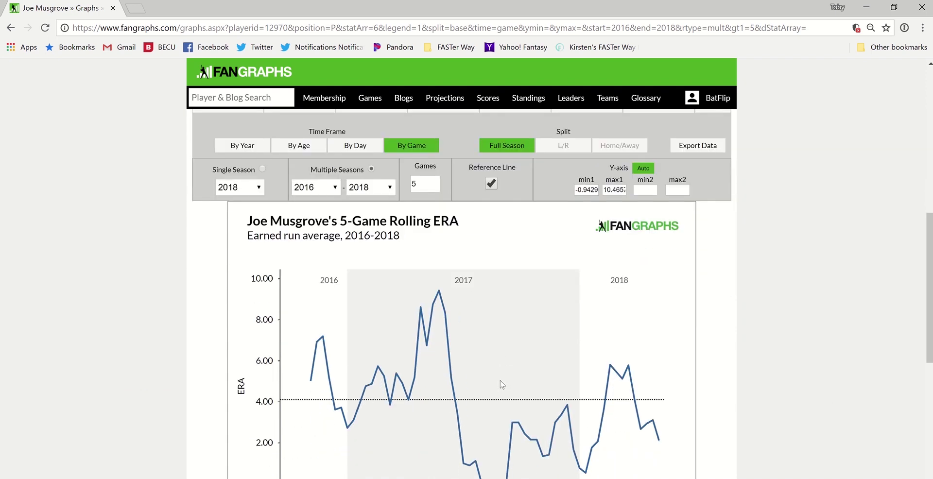
- Remove ERA from the statistics plotted on the player graph
{"action": "scroll", "coordinate": [495, 324], "scroll_direction": "up", "scroll_amount": 1}
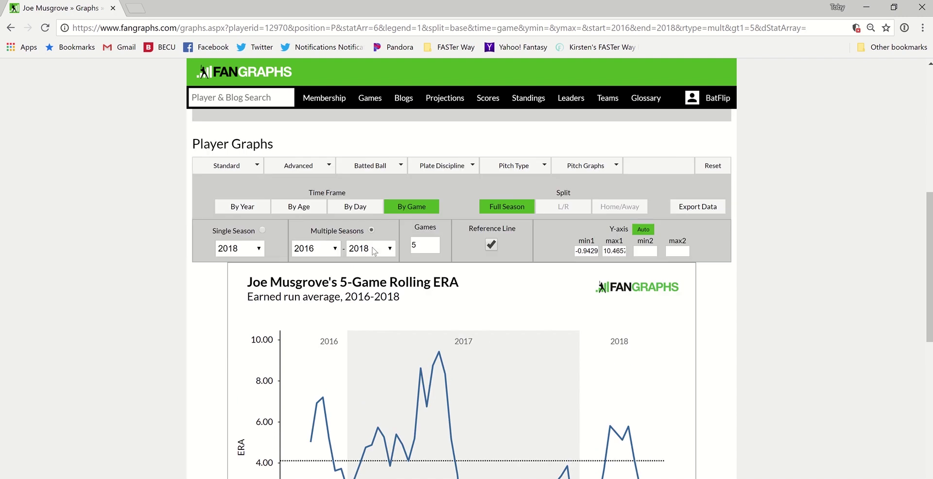
{"action": "left_click", "coordinate": [235, 167]}
{"action": "left_click", "coordinate": [223, 180]}
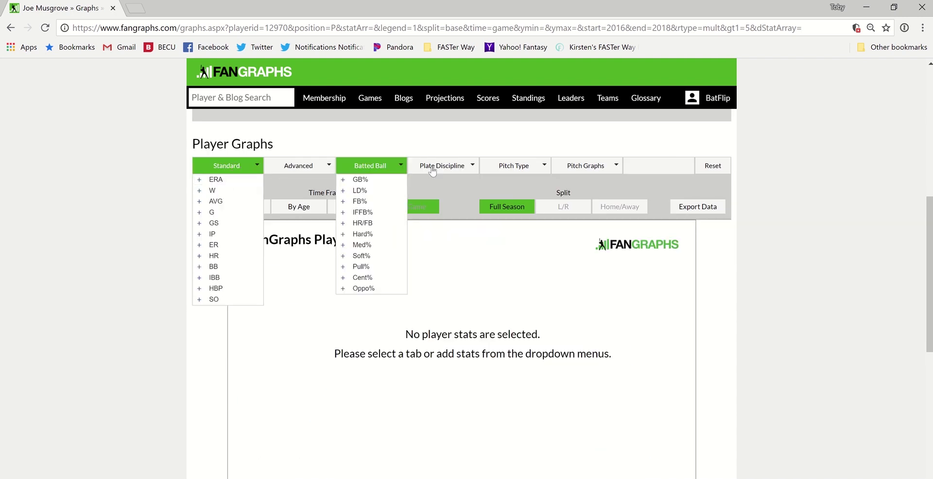
- Add the plate discipline statistics O-Swing% and SwStr% to the player graph
{"action": "mouse_move", "coordinate": [442, 168]}
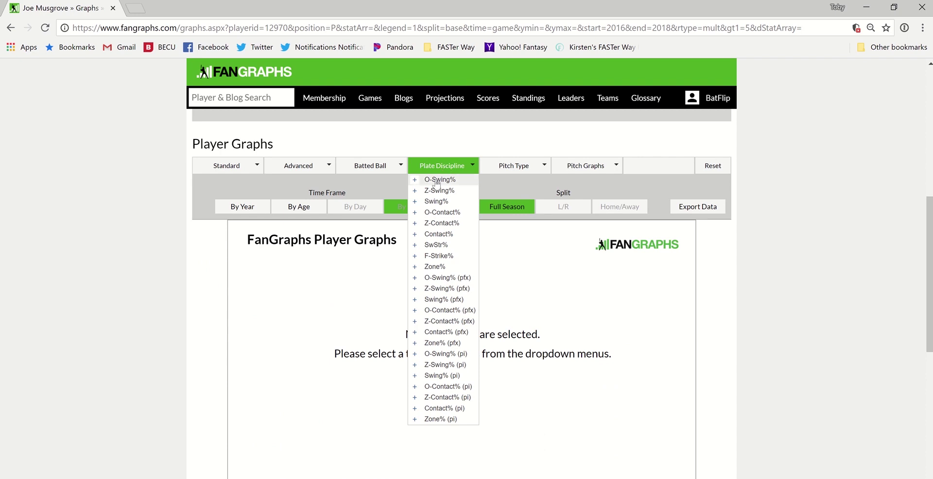
{"action": "left_click", "coordinate": [436, 183]}
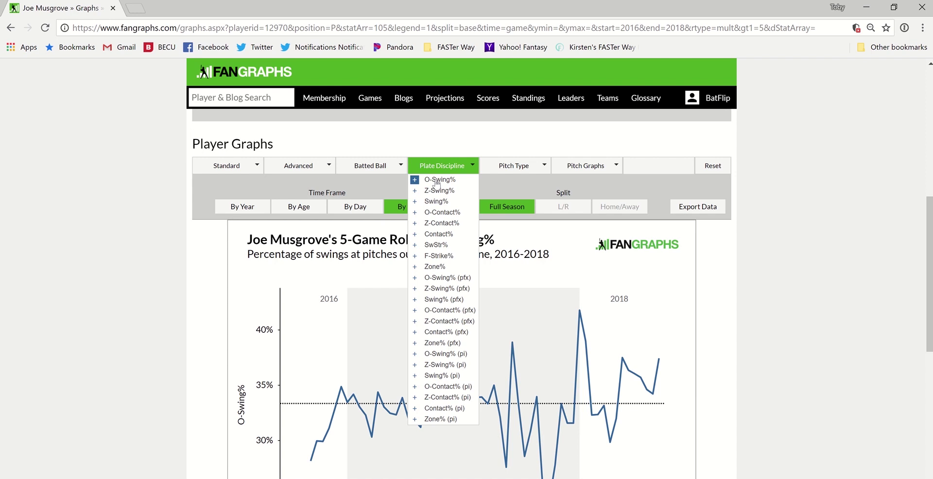
{"action": "left_click", "coordinate": [431, 245]}
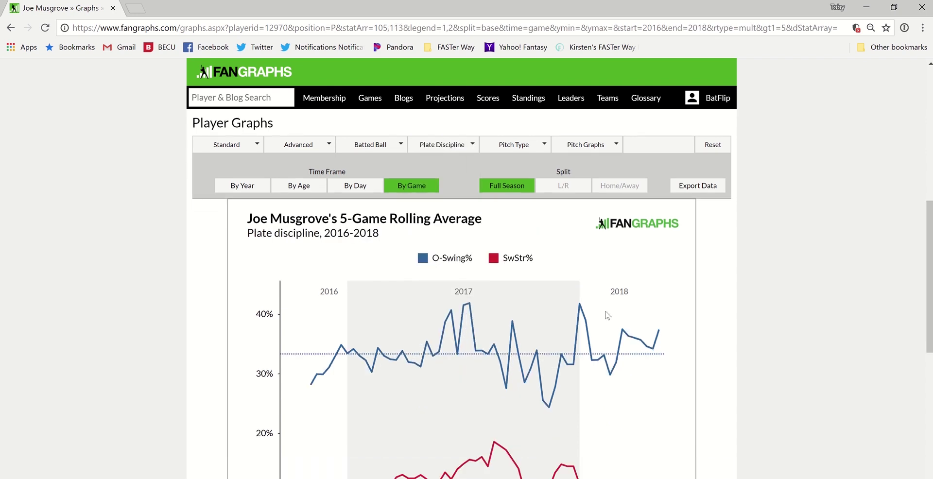
{"action": "scroll", "coordinate": [587, 294], "scroll_direction": "down", "scroll_amount": 2}
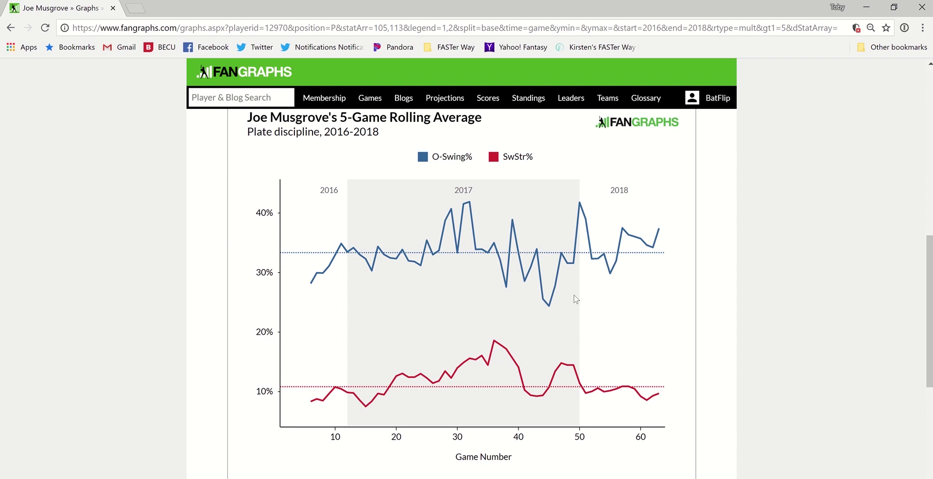
- Add the plate discipline statistics F-Strike% and Zone% to the player graph
{"action": "scroll", "coordinate": [574, 298], "scroll_direction": "up", "scroll_amount": 3}
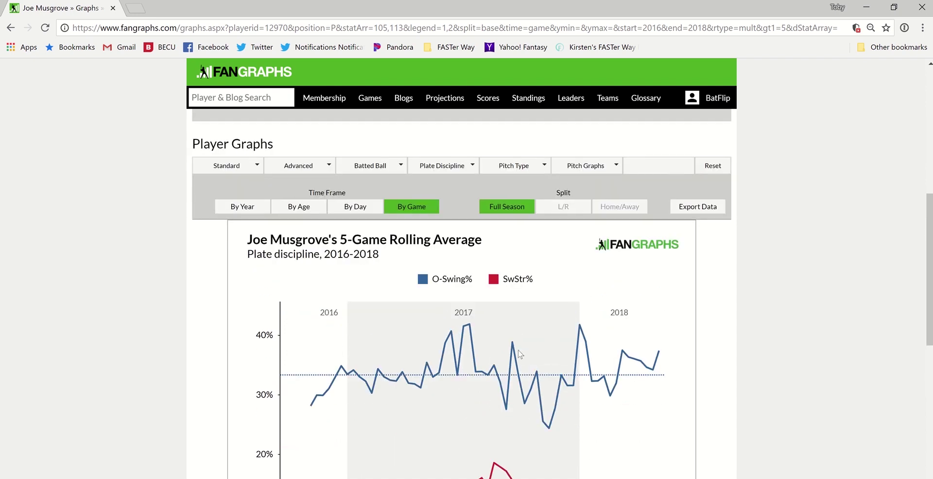
{"action": "left_click", "coordinate": [457, 167]}
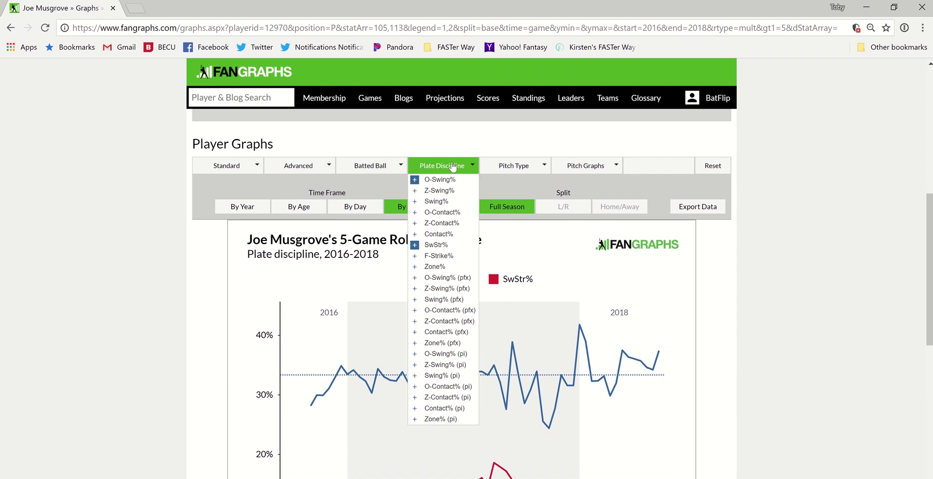
{"action": "left_click", "coordinate": [445, 257]}
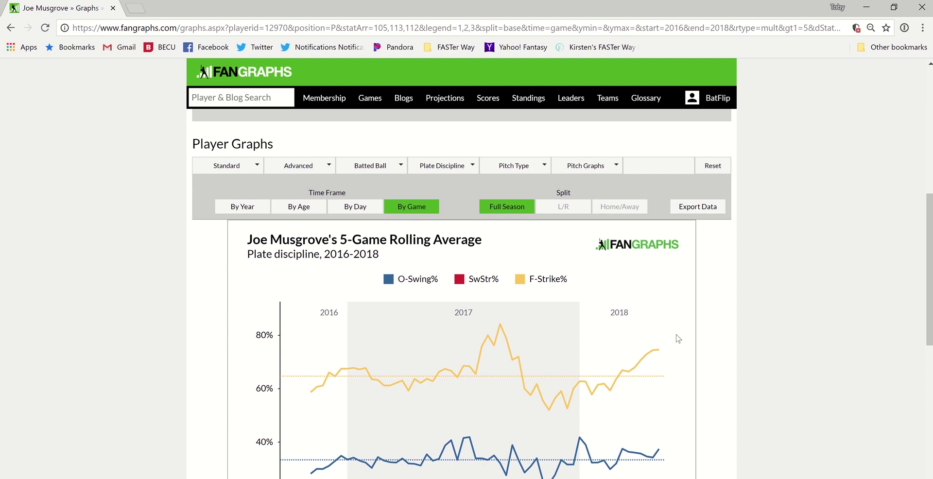
{"action": "left_click", "coordinate": [442, 166]}
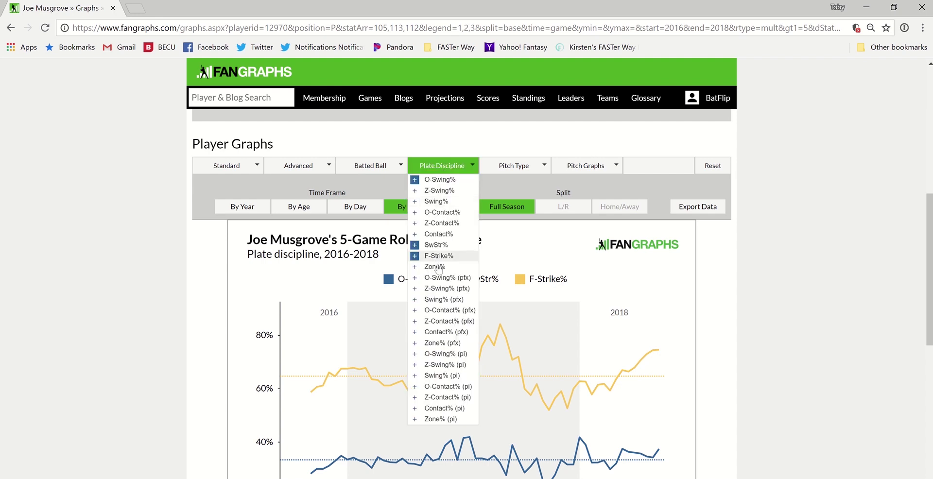
{"action": "left_click", "coordinate": [435, 266]}
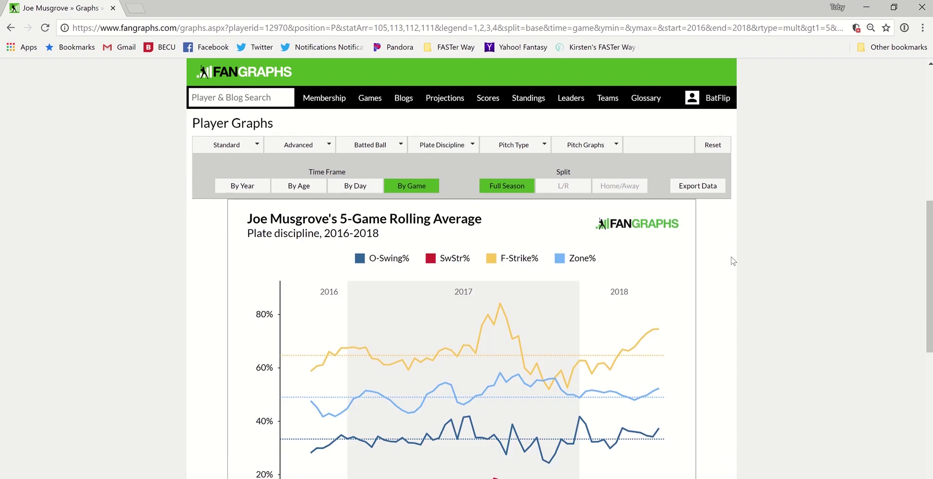
{"action": "scroll", "coordinate": [733, 261], "scroll_direction": "down", "scroll_amount": 1}
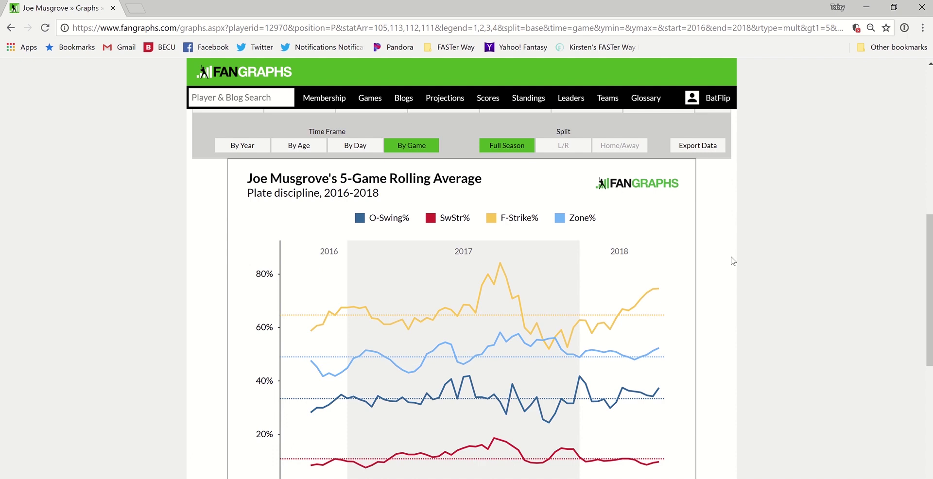
{"action": "scroll", "coordinate": [449, 257], "scroll_direction": "down", "scroll_amount": 1}
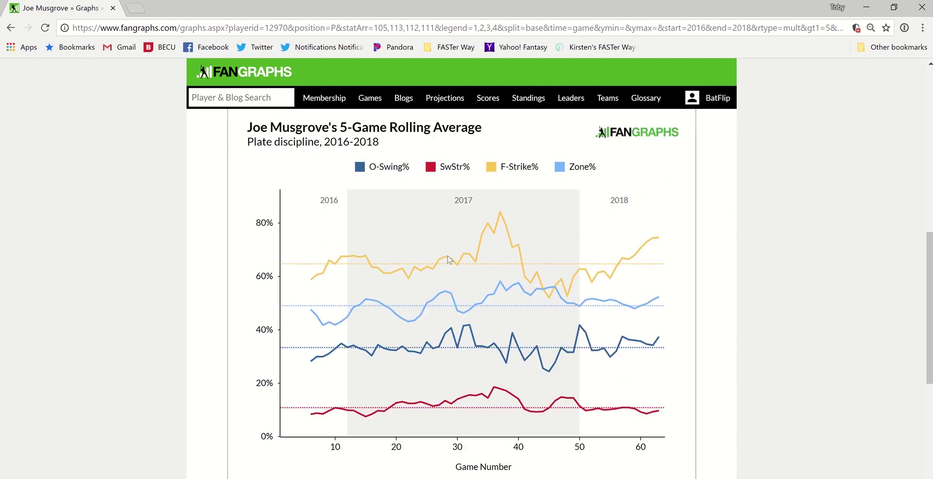
{"action": "scroll", "coordinate": [448, 256], "scroll_direction": "up", "scroll_amount": 1}
{"action": "scroll", "coordinate": [573, 369], "scroll_direction": "down", "scroll_amount": 2}
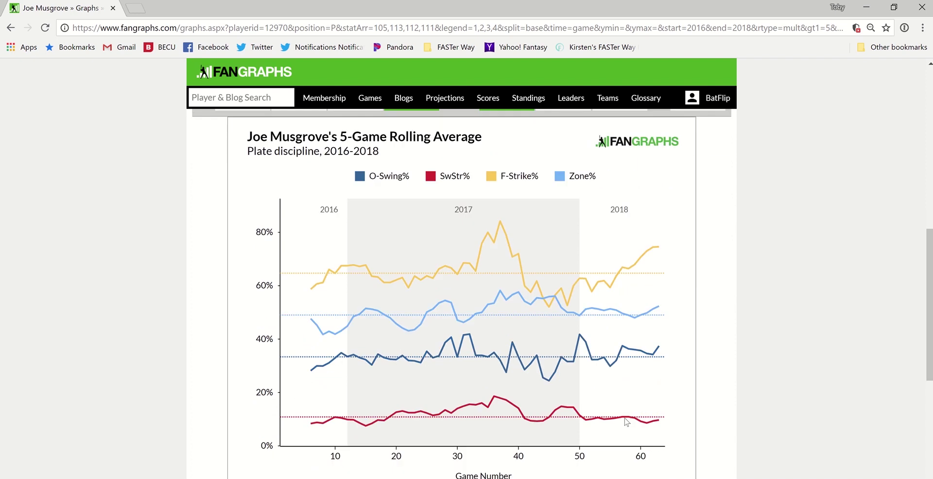
- Set the rolling average window of the plate discipline graph to 10 games
{"action": "scroll", "coordinate": [571, 371], "scroll_direction": "up", "scroll_amount": 3}
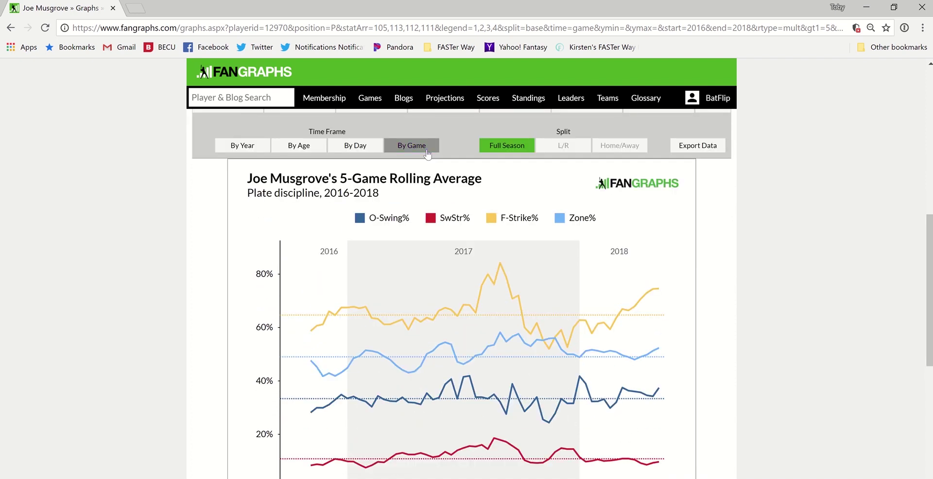
{"action": "double_click", "coordinate": [412, 183]}
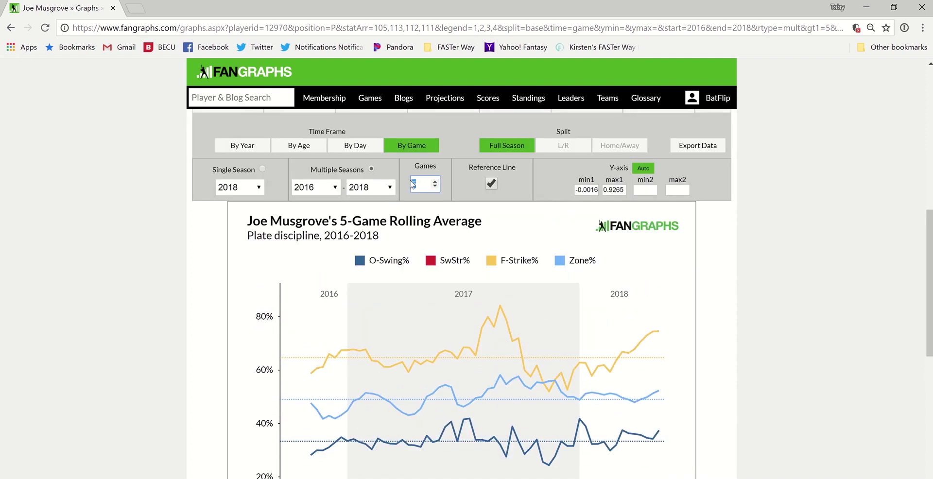
{"action": "type", "text": "10"}
{"action": "left_click", "coordinate": [210, 254]}
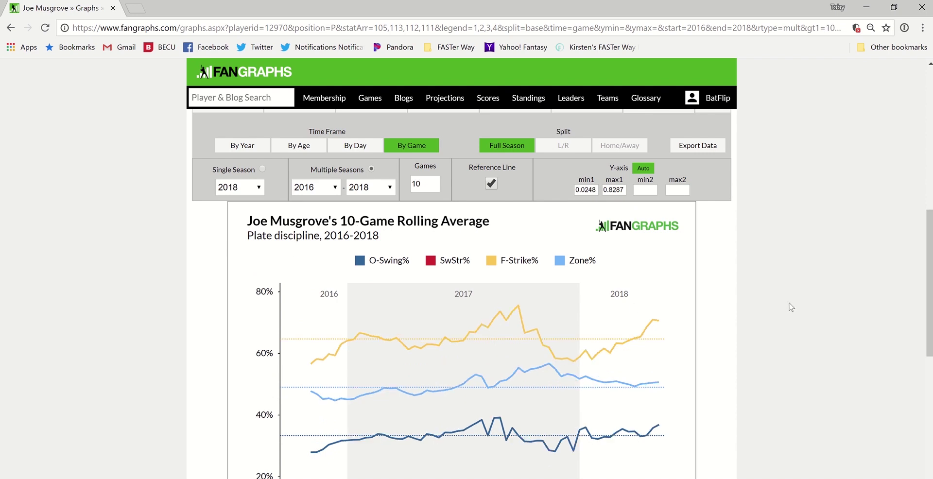
- Examine the 10-game rolling trend lines and the data points of the most recent 2018 games
{"action": "scroll", "coordinate": [723, 311], "scroll_direction": "down", "scroll_amount": 1}
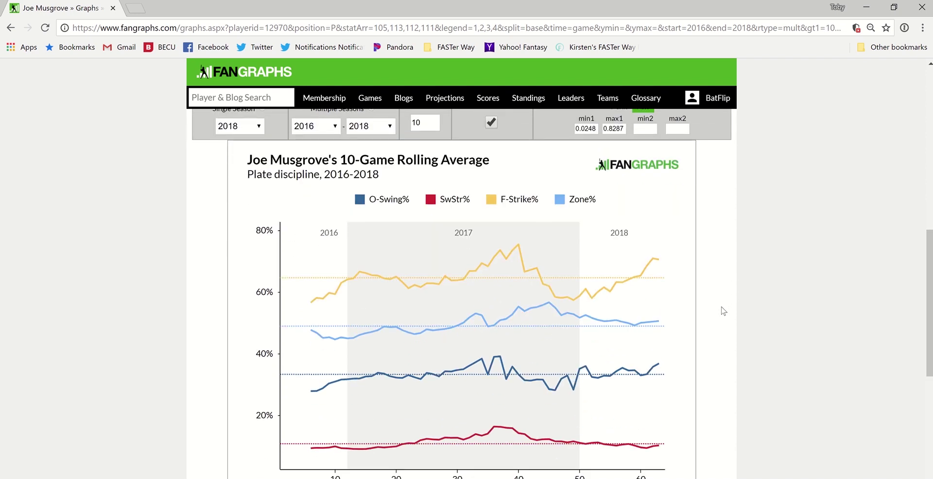
{"action": "mouse_move", "coordinate": [553, 442]}
{"action": "mouse_move", "coordinate": [658, 323]}
{"action": "scroll", "coordinate": [641, 357], "scroll_direction": "up", "scroll_amount": 1}
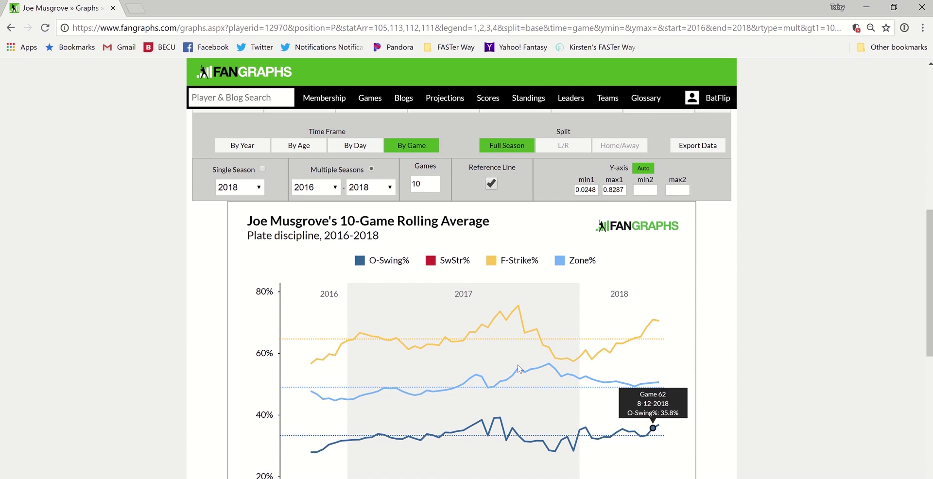
- Add the advanced statistic BB% to the graph and check its line for the latest 2018 games
{"action": "scroll", "coordinate": [416, 349], "scroll_direction": "up", "scroll_amount": 1}
{"action": "mouse_move", "coordinate": [305, 172]}
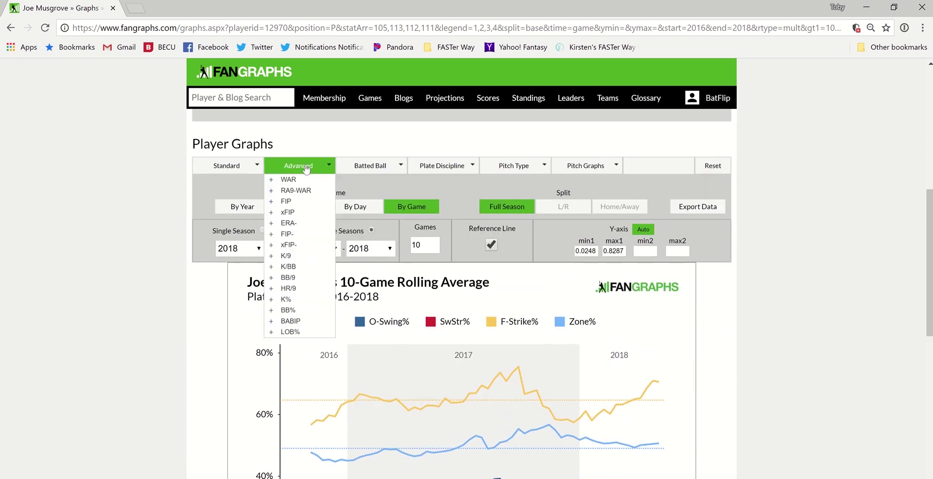
{"action": "left_click", "coordinate": [287, 310]}
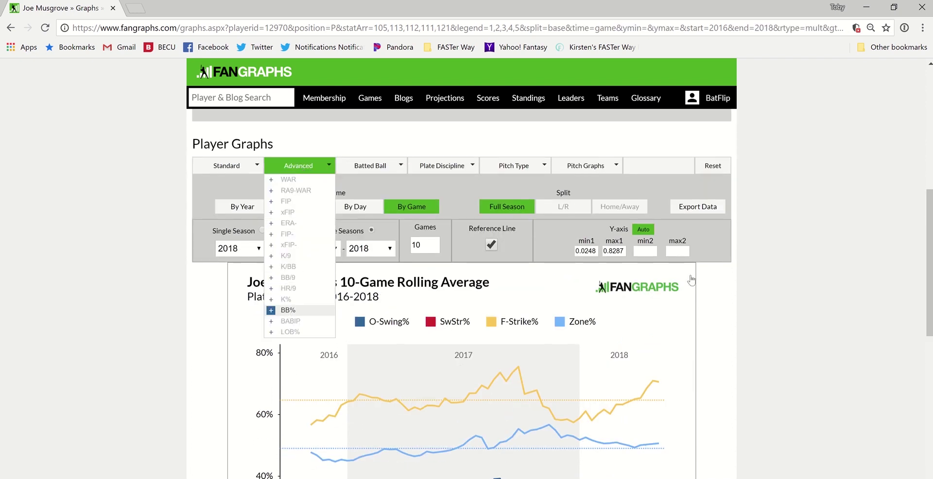
{"action": "scroll", "coordinate": [685, 306], "scroll_direction": "down", "scroll_amount": 1}
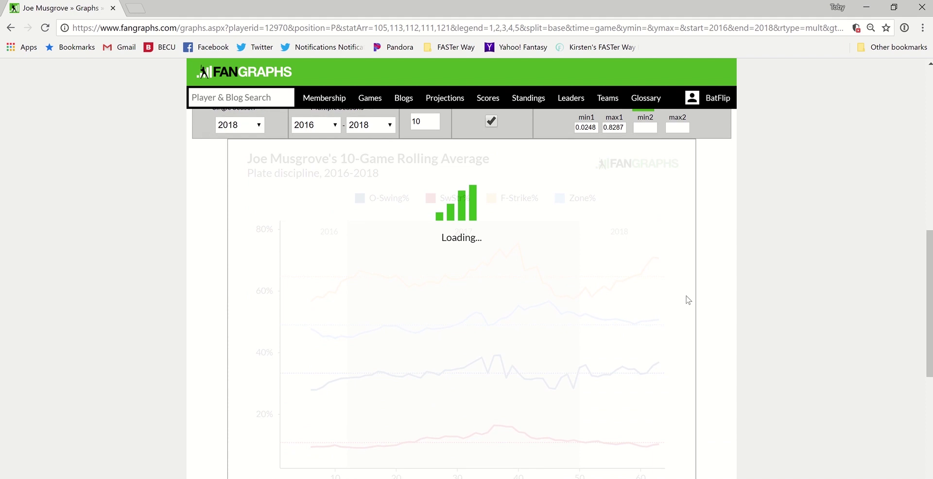
{"action": "scroll", "coordinate": [688, 304], "scroll_direction": "down", "scroll_amount": 2}
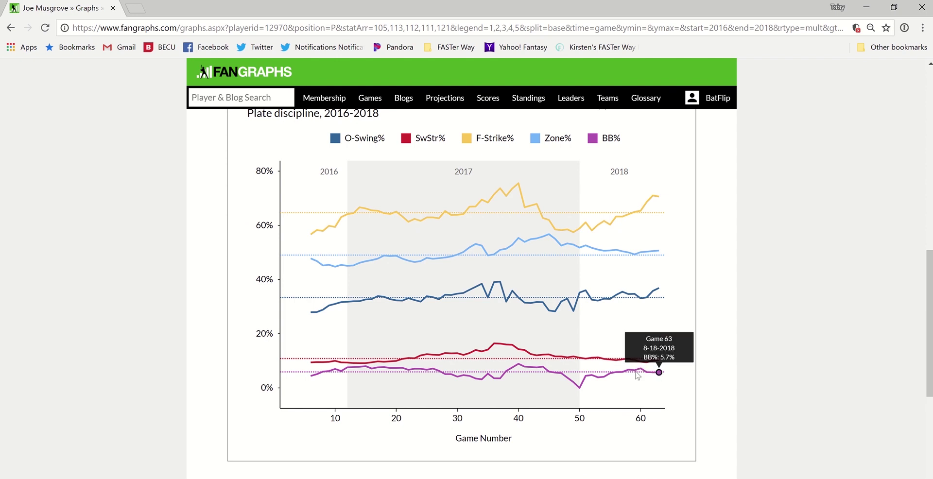
- Set the rolling average window of the plate discipline graph to 3 games
{"action": "scroll", "coordinate": [624, 365], "scroll_direction": "up", "scroll_amount": 1}
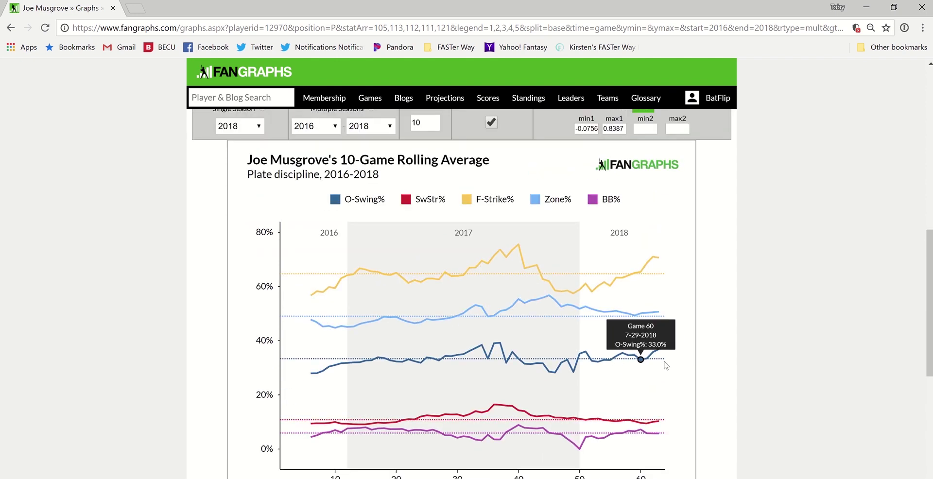
{"action": "scroll", "coordinate": [662, 364], "scroll_direction": "up", "scroll_amount": 4}
{"action": "scroll", "coordinate": [386, 257], "scroll_direction": "down", "scroll_amount": 2}
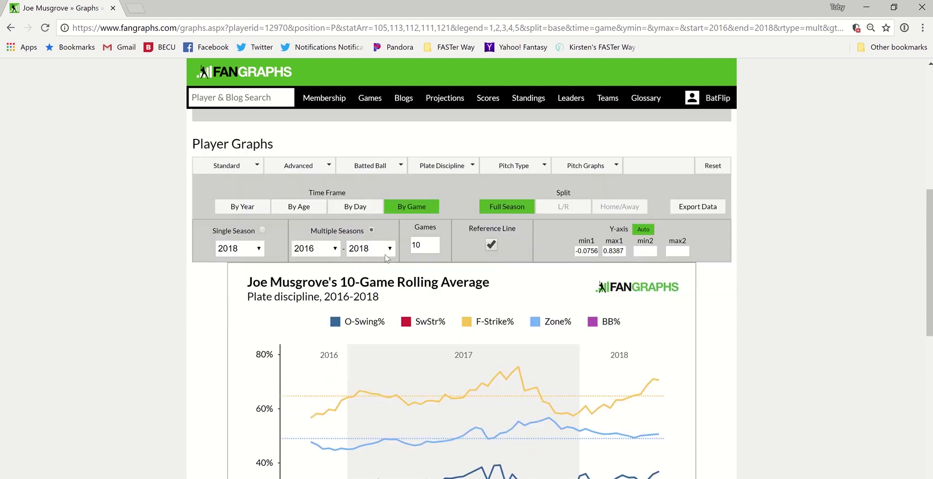
{"action": "double_click", "coordinate": [422, 244]}
{"action": "type", "text": "3"}
{"action": "left_click", "coordinate": [220, 299]}
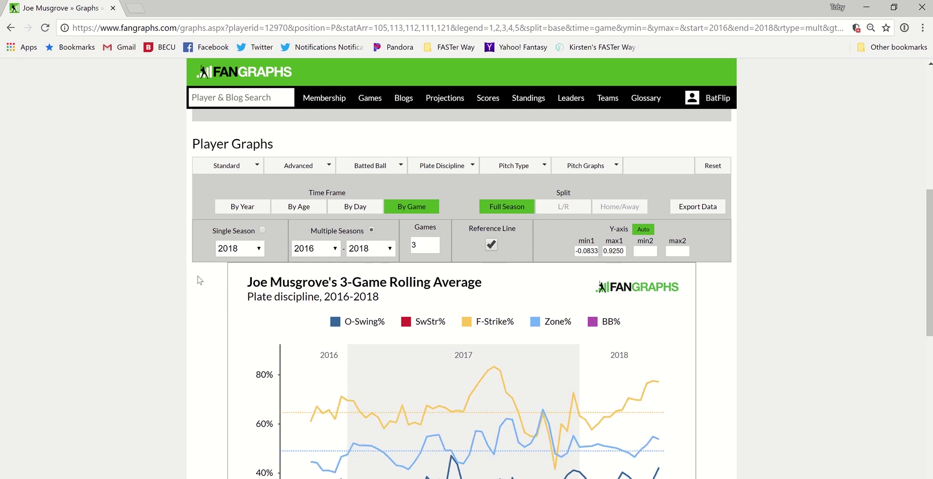
{"action": "scroll", "coordinate": [211, 301], "scroll_direction": "down", "scroll_amount": 1}
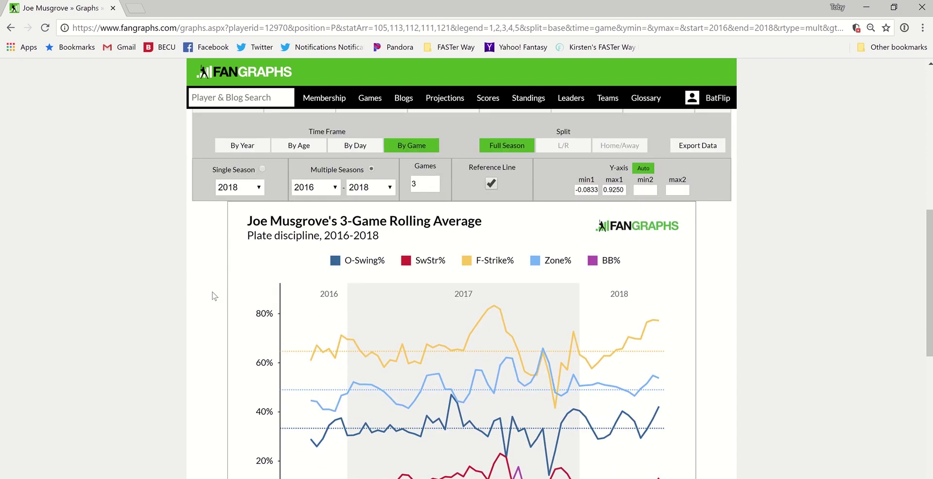
- Remove BB% from the graph and check the latest 2018 points of the SwStr%, O-Swing%, F-Strike% and Zone% lines
{"action": "scroll", "coordinate": [214, 296], "scroll_direction": "up", "scroll_amount": 1}
{"action": "left_click", "coordinate": [298, 166]}
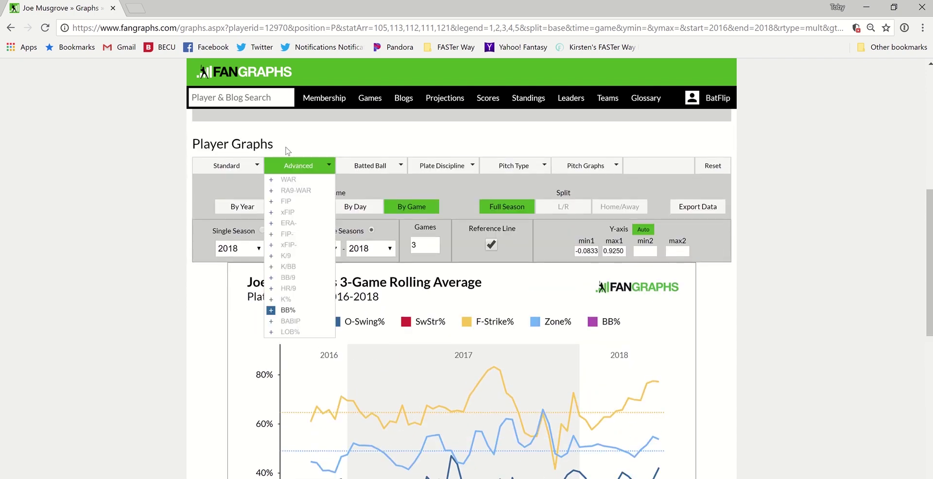
{"action": "left_click", "coordinate": [284, 310]}
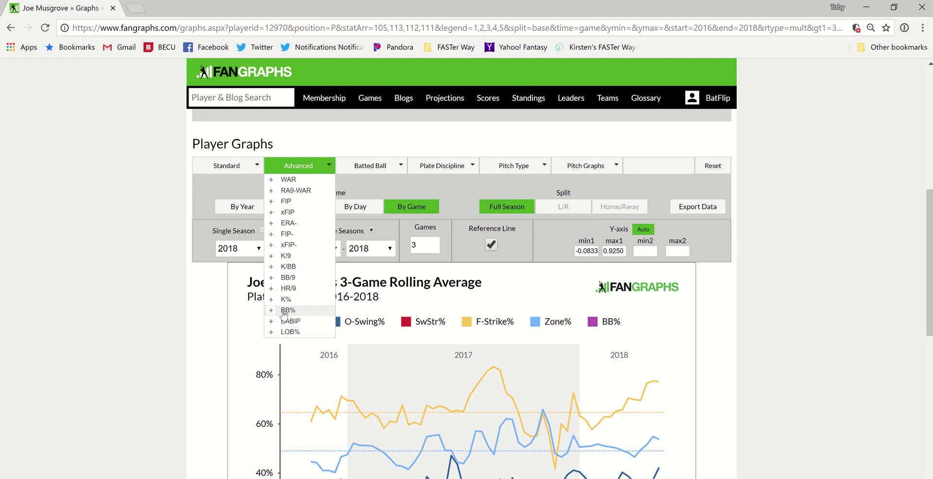
{"action": "scroll", "coordinate": [665, 353], "scroll_direction": "down", "scroll_amount": 1}
{"action": "scroll", "coordinate": [664, 353], "scroll_direction": "down", "scroll_amount": 1}
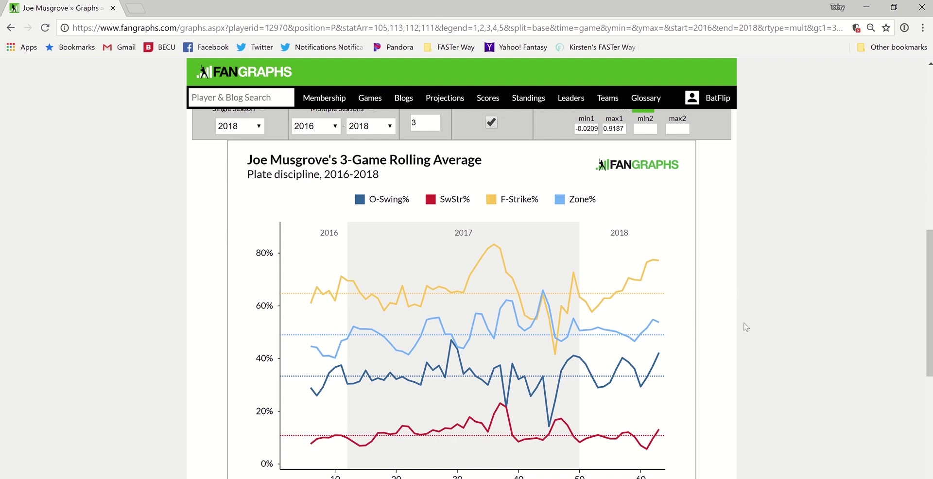
{"action": "mouse_move", "coordinate": [655, 452]}
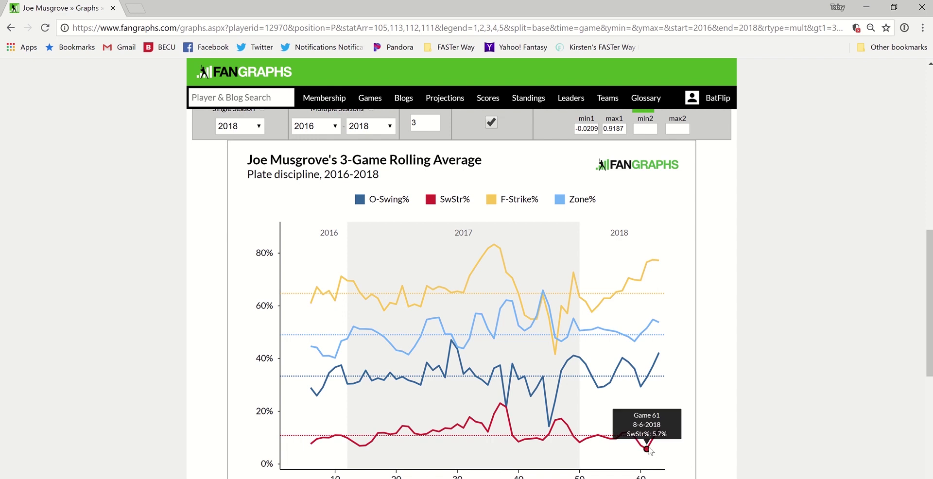
{"action": "mouse_move", "coordinate": [659, 436]}
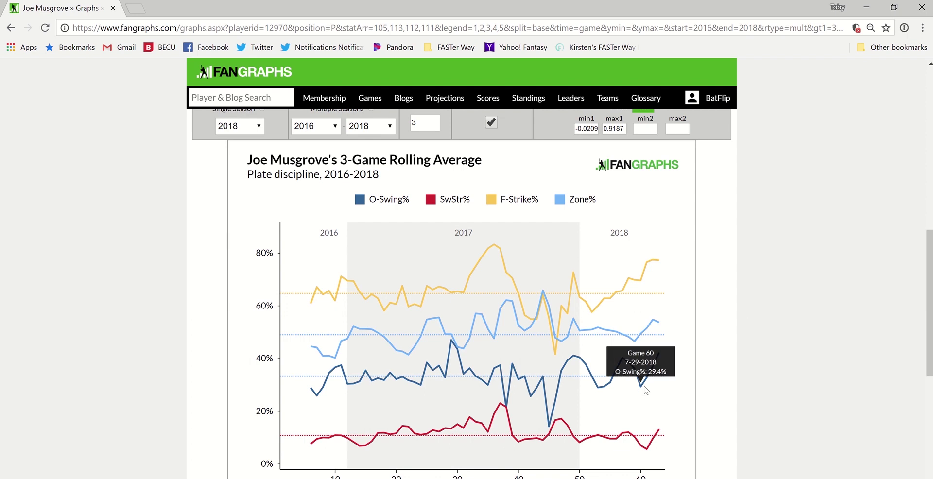
{"action": "mouse_move", "coordinate": [659, 359]}
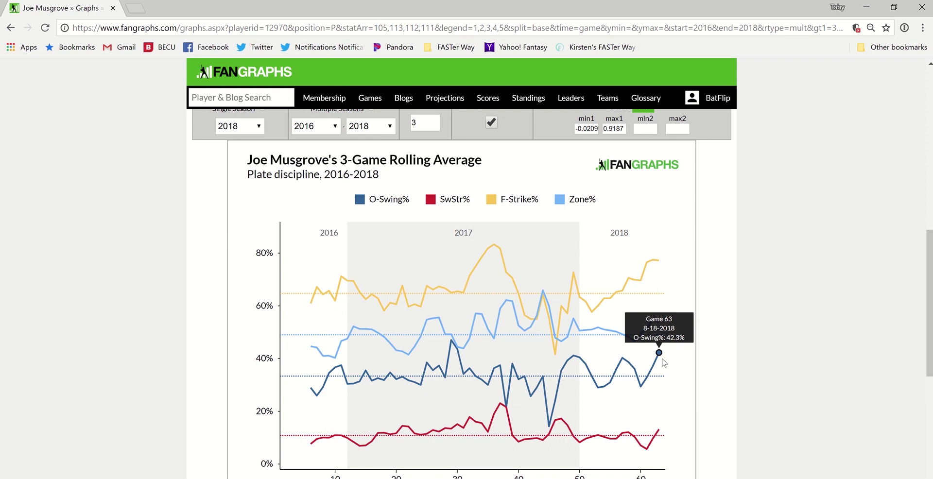
{"action": "mouse_move", "coordinate": [655, 265]}
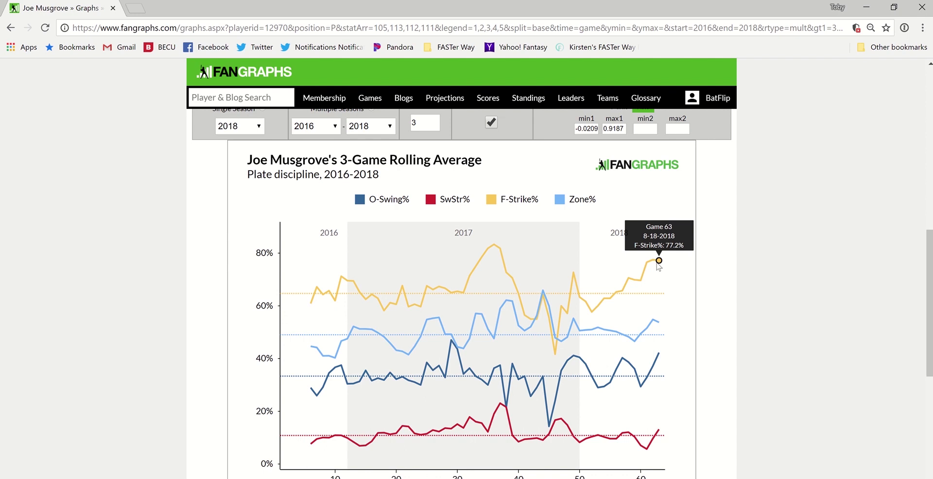
{"action": "mouse_move", "coordinate": [659, 322]}
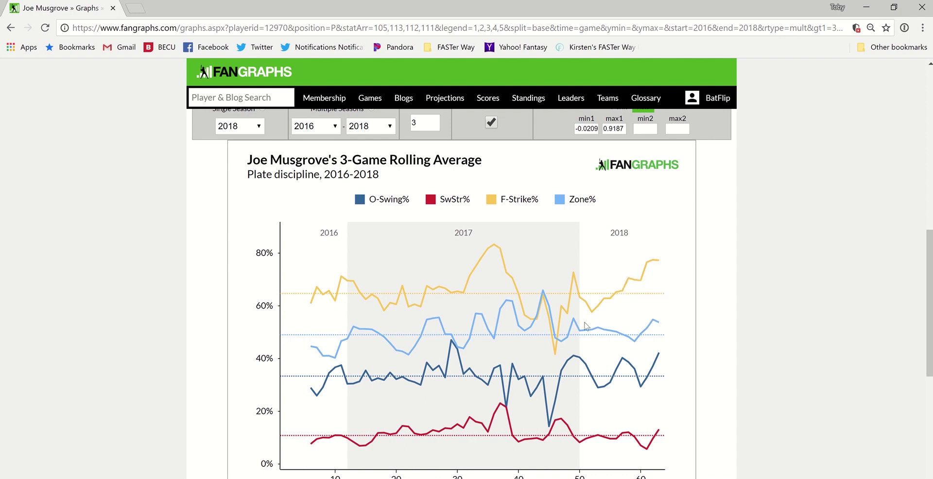
- Add BB% back to the 3-game graph and check its value for the most recent game
{"action": "scroll", "coordinate": [500, 331], "scroll_direction": "up", "scroll_amount": 1}
{"action": "scroll", "coordinate": [292, 215], "scroll_direction": "up", "scroll_amount": 2}
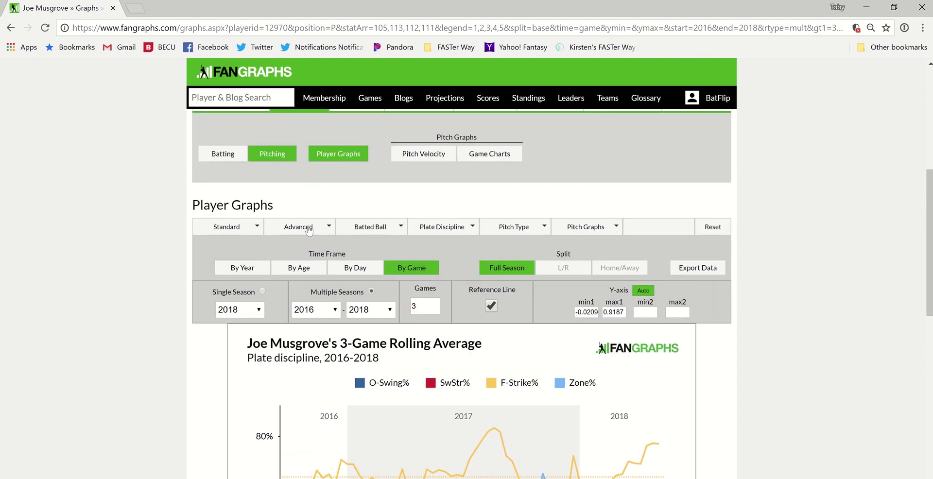
{"action": "mouse_move", "coordinate": [307, 228]}
{"action": "left_click", "coordinate": [286, 371]}
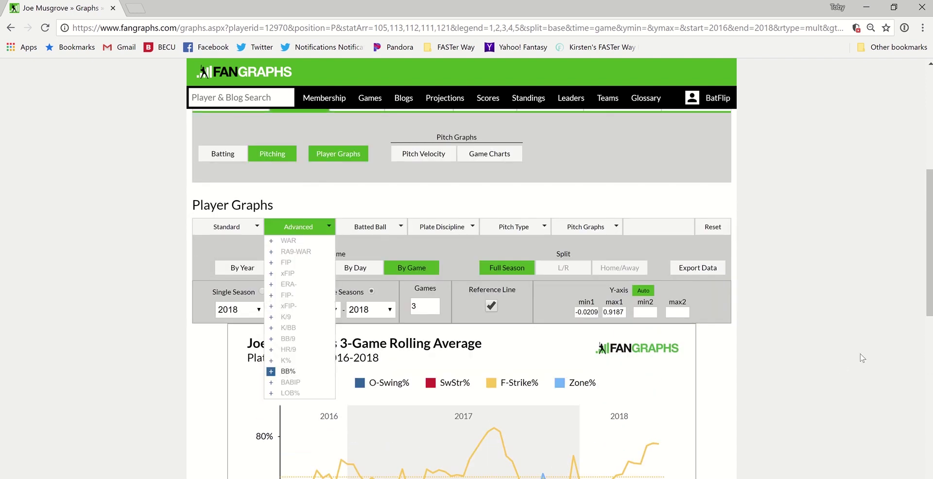
{"action": "scroll", "coordinate": [738, 357], "scroll_direction": "down", "scroll_amount": 5}
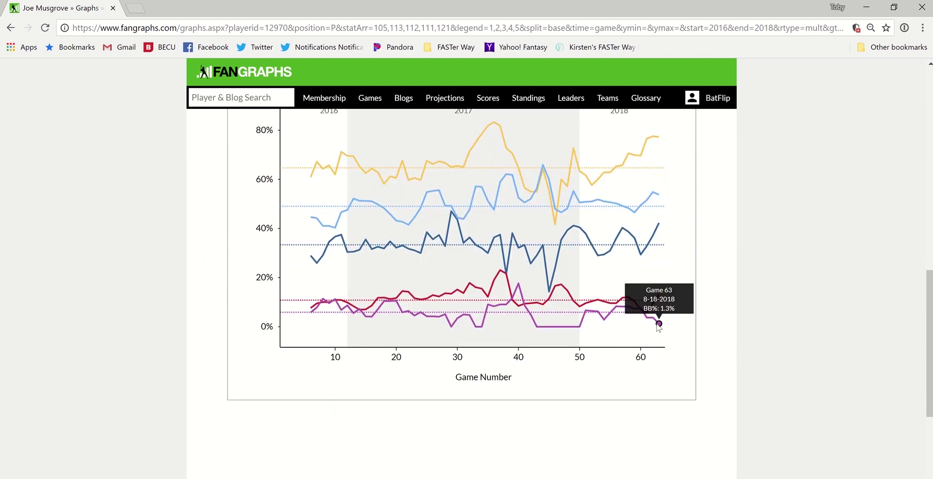
{"action": "scroll", "coordinate": [303, 211], "scroll_direction": "up", "scroll_amount": 4}
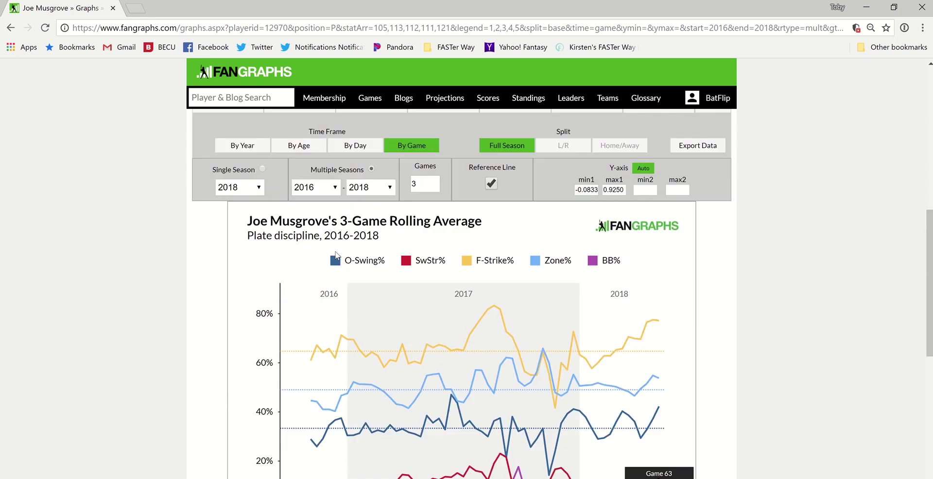
- Replace BB% with K% on the graph and compare the K% and Zone% lines across 2017 and 2018
{"action": "mouse_move", "coordinate": [304, 172]}
{"action": "left_click", "coordinate": [287, 311]}
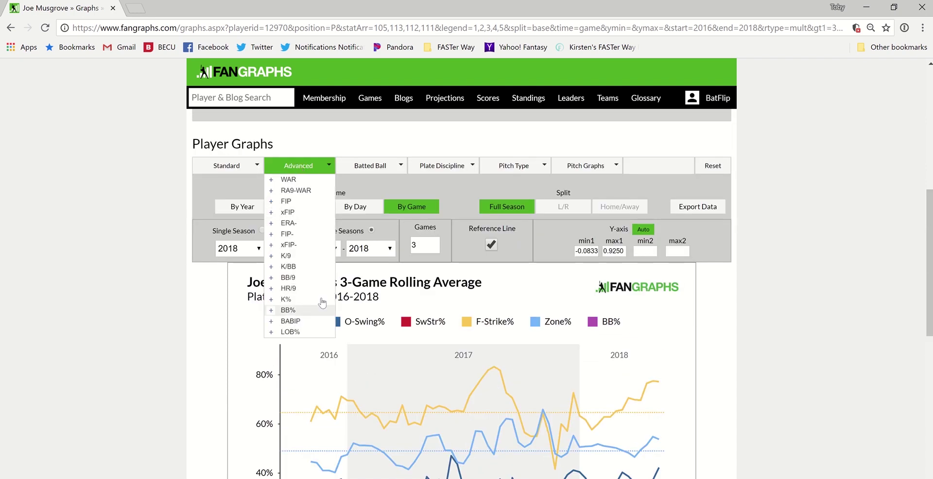
{"action": "left_click", "coordinate": [288, 299]}
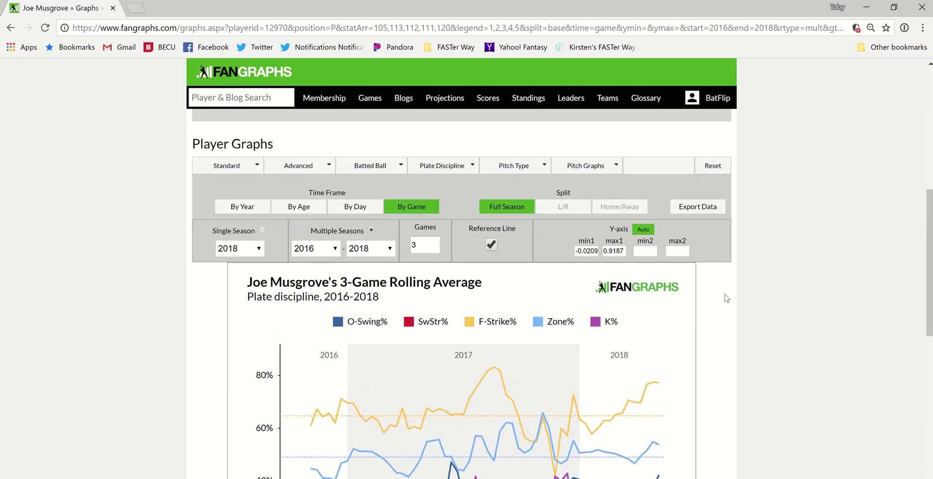
{"action": "scroll", "coordinate": [727, 299], "scroll_direction": "down", "scroll_amount": 3}
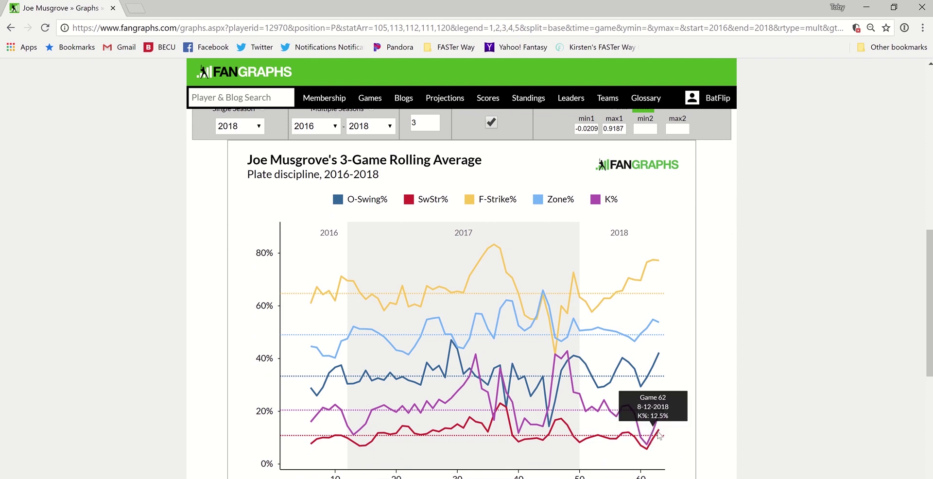
{"action": "mouse_move", "coordinate": [659, 416]}
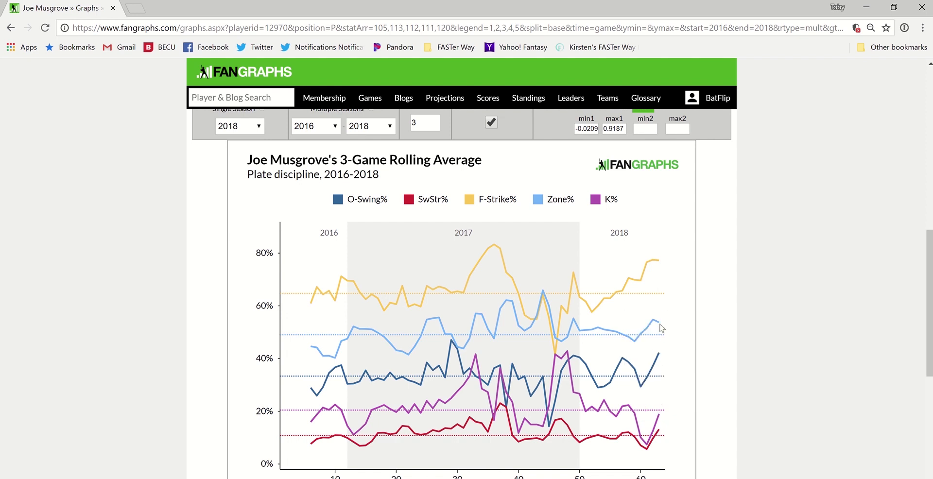
{"action": "mouse_move", "coordinate": [660, 323]}
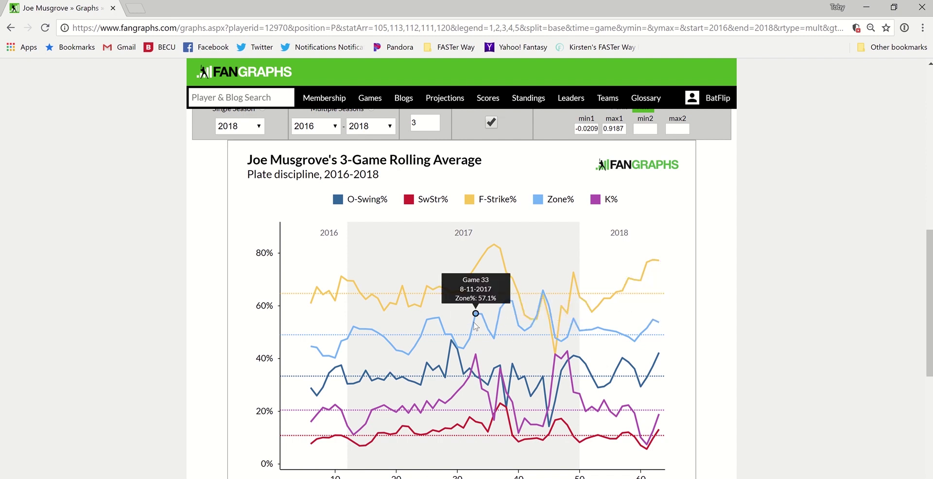
{"action": "mouse_move", "coordinate": [443, 318]}
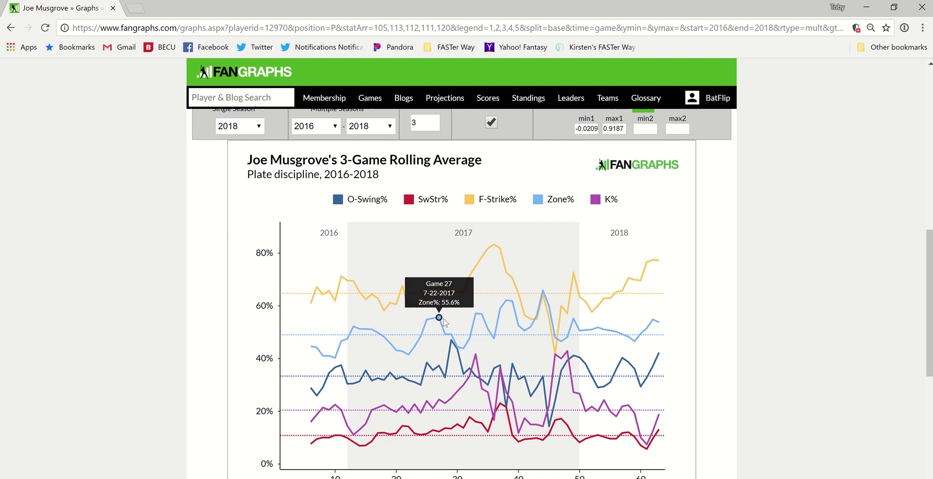
{"action": "scroll", "coordinate": [443, 318], "scroll_direction": "up", "scroll_amount": 1}
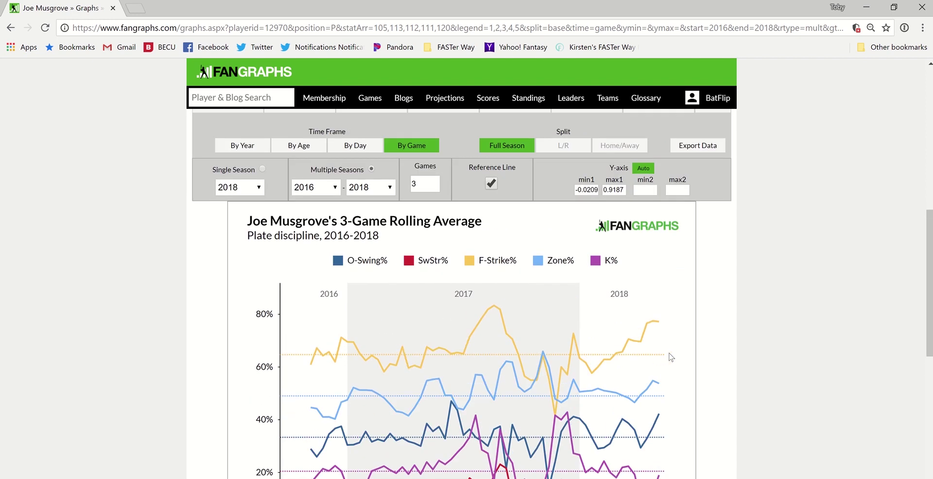
{"action": "scroll", "coordinate": [671, 357], "scroll_direction": "down", "scroll_amount": 1}
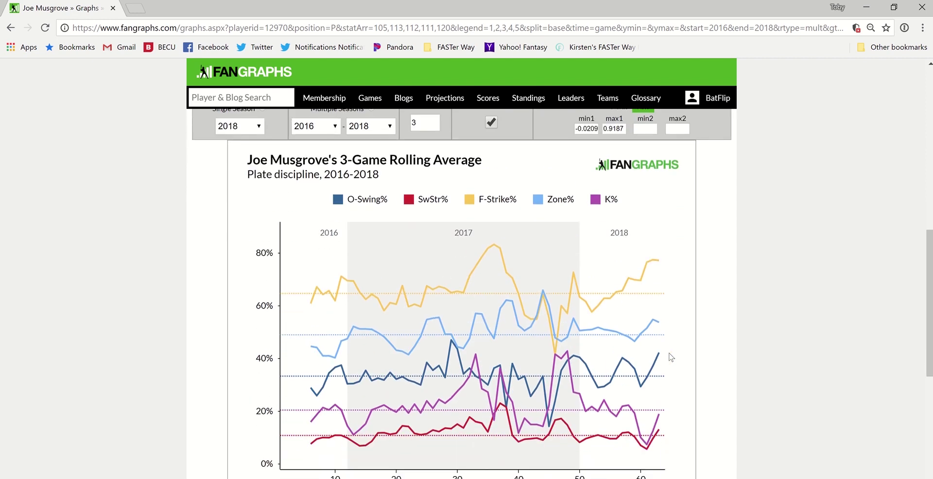
- Remove the statistics K% and Zone% from the graph
{"action": "scroll", "coordinate": [669, 357], "scroll_direction": "up", "scroll_amount": 1}
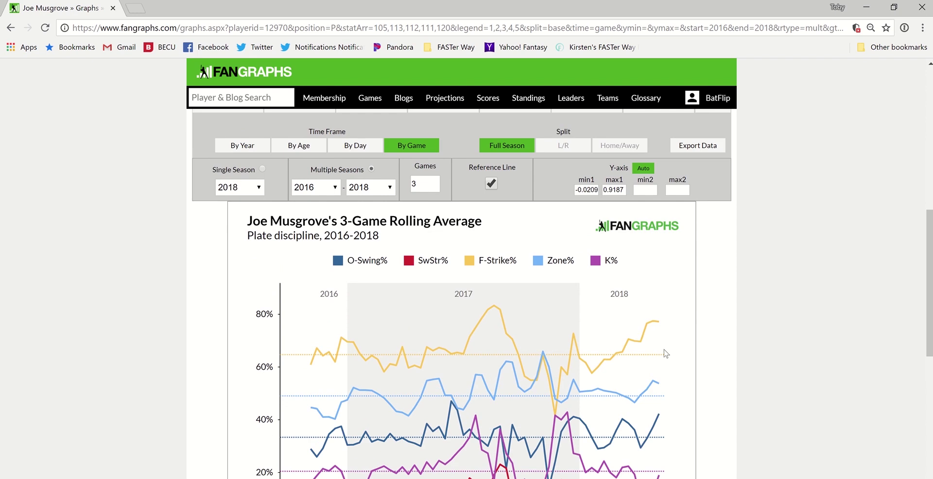
{"action": "scroll", "coordinate": [499, 379], "scroll_direction": "up", "scroll_amount": 1}
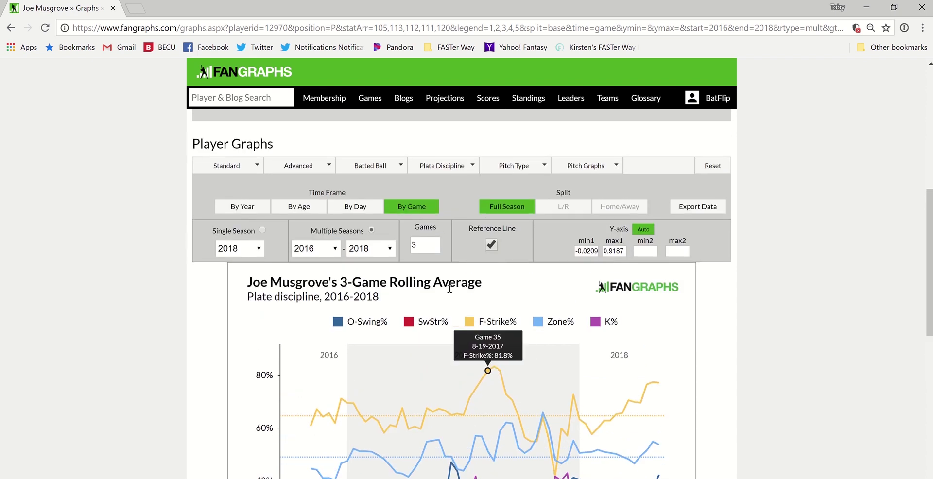
{"action": "left_click", "coordinate": [443, 167]}
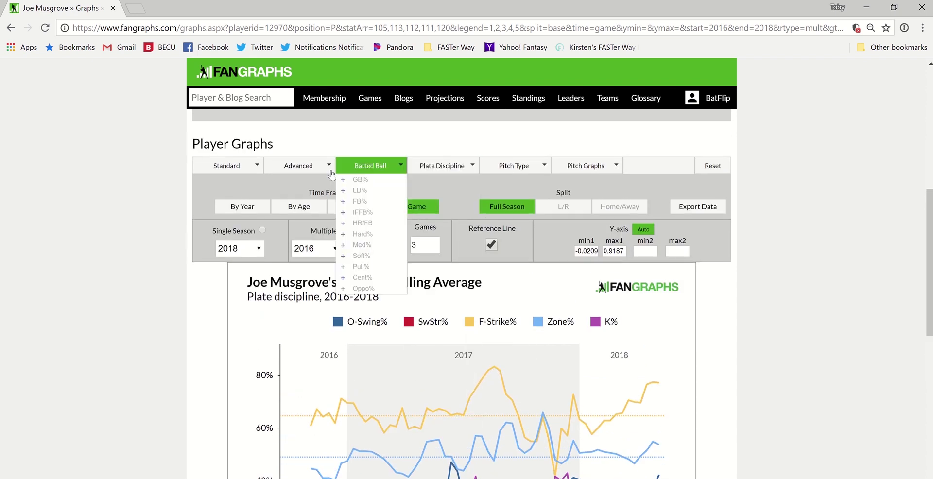
{"action": "mouse_move", "coordinate": [285, 171]}
{"action": "left_click", "coordinate": [284, 301]}
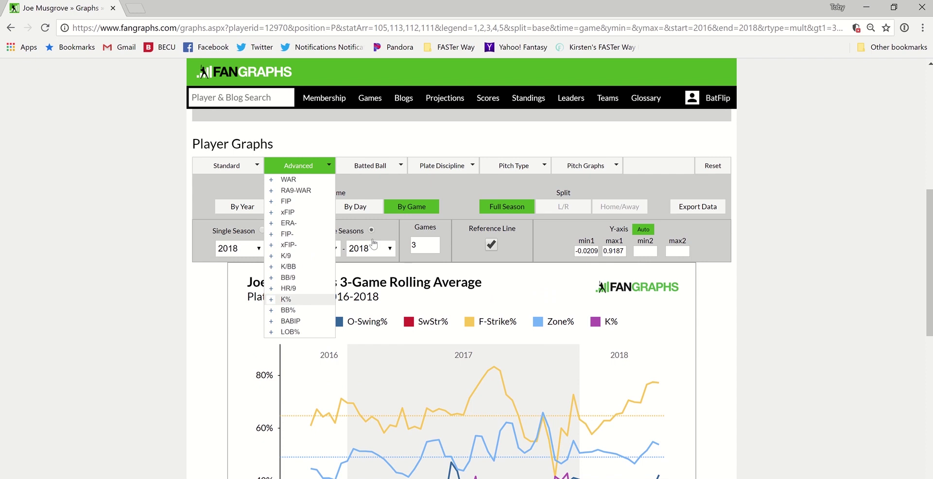
{"action": "mouse_move", "coordinate": [450, 170]}
{"action": "left_click", "coordinate": [435, 266]}
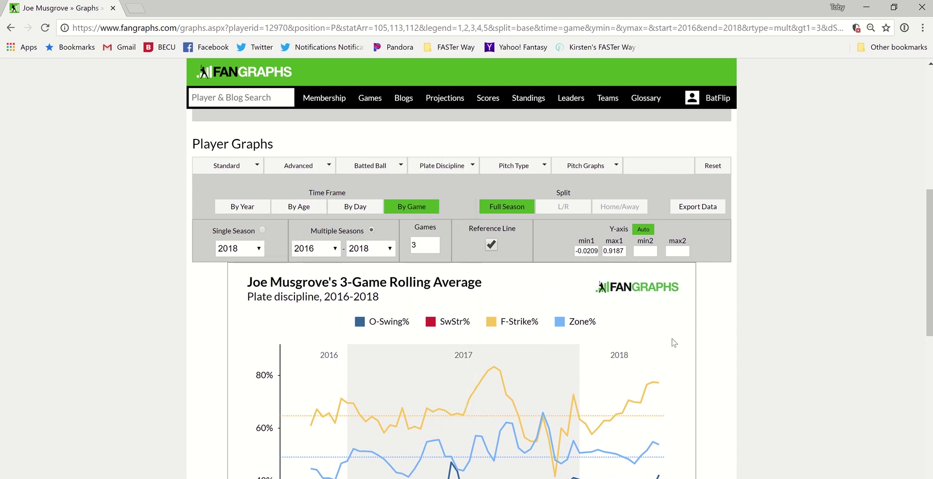
- Examine the 3-game rolling trends of O-Swing%, SwStr% and F-Strike% against their reference lines
{"action": "scroll", "coordinate": [699, 351], "scroll_direction": "down", "scroll_amount": 1}
{"action": "scroll", "coordinate": [699, 350], "scroll_direction": "down", "scroll_amount": 3}
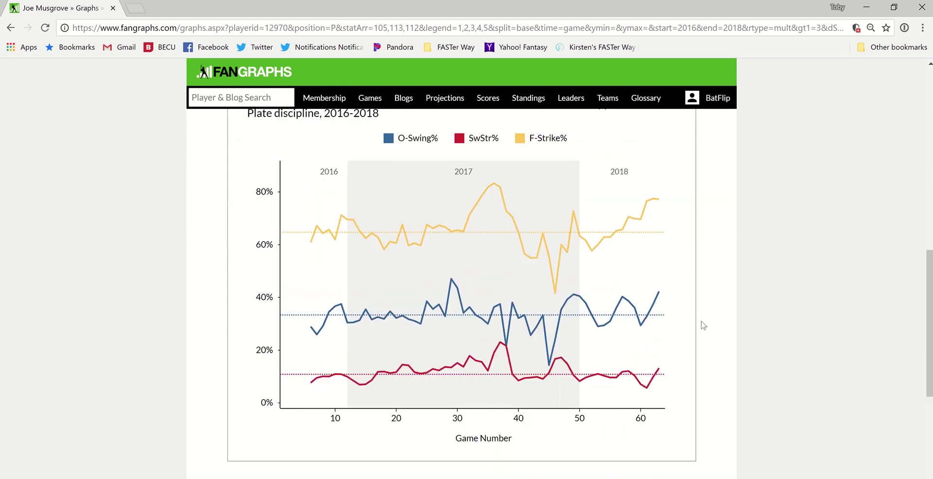
{"action": "scroll", "coordinate": [713, 319], "scroll_direction": "up", "scroll_amount": 1}
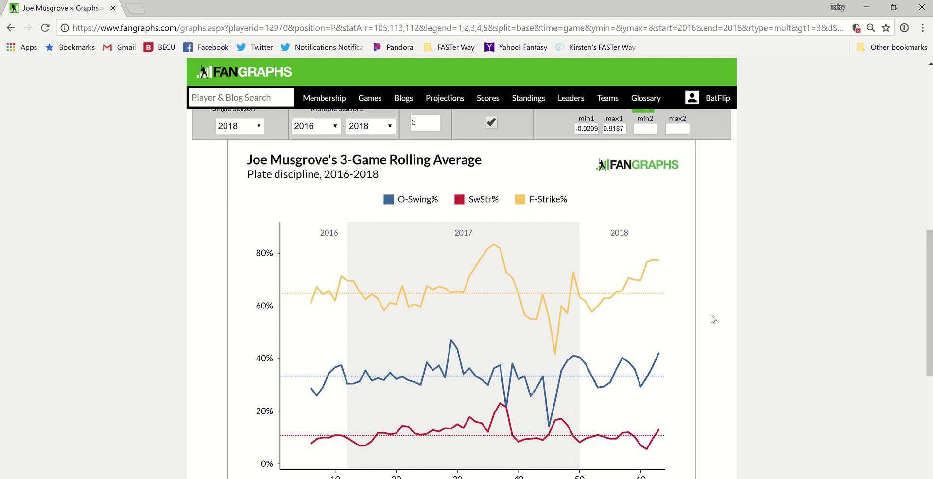
{"action": "scroll", "coordinate": [713, 319], "scroll_direction": "down", "scroll_amount": 1}
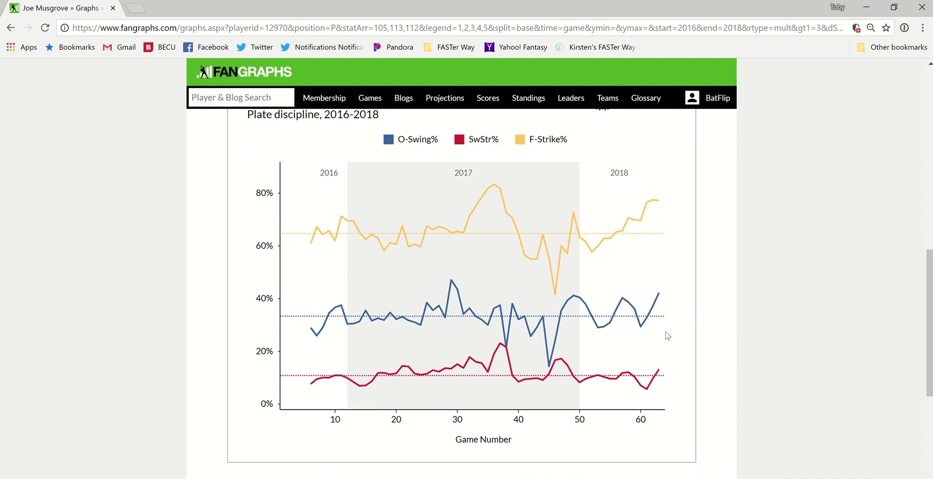
{"action": "scroll", "coordinate": [663, 328], "scroll_direction": "up", "scroll_amount": 2}
{"action": "scroll", "coordinate": [662, 320], "scroll_direction": "up", "scroll_amount": 1}
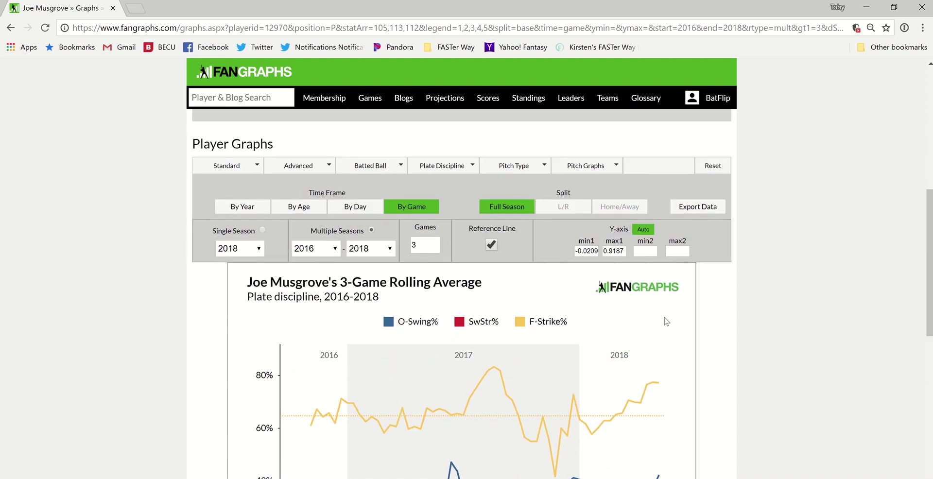
{"action": "scroll", "coordinate": [680, 335], "scroll_direction": "down", "scroll_amount": 2}
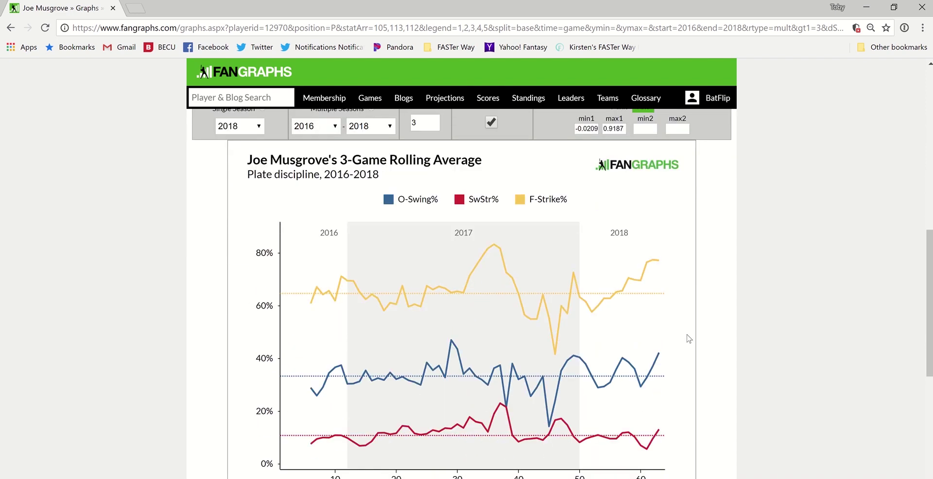
{"action": "scroll", "coordinate": [688, 335], "scroll_direction": "down", "scroll_amount": 2}
{"action": "scroll", "coordinate": [689, 334], "scroll_direction": "up", "scroll_amount": 3}
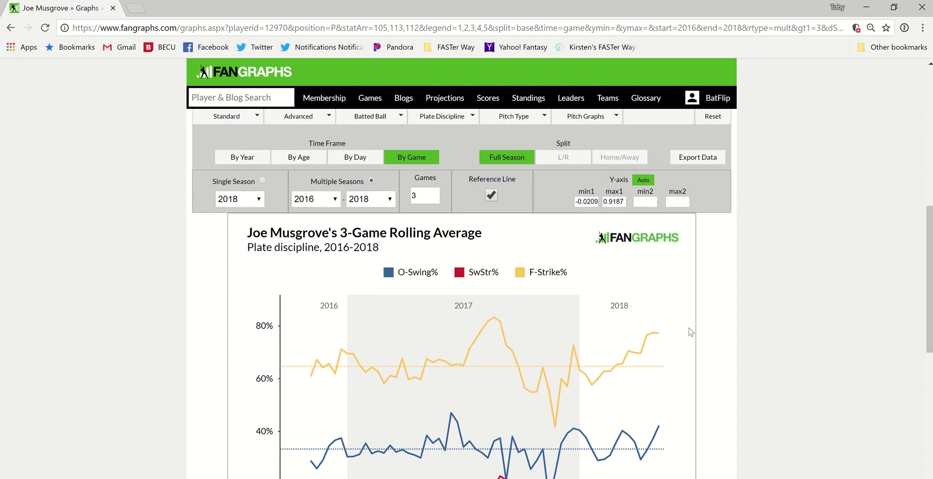
- Add the fastball usage rate FA% (pi) to the graph and check its values across the 2018 games
{"action": "scroll", "coordinate": [690, 332], "scroll_direction": "up", "scroll_amount": 1}
{"action": "left_click", "coordinate": [530, 171]}
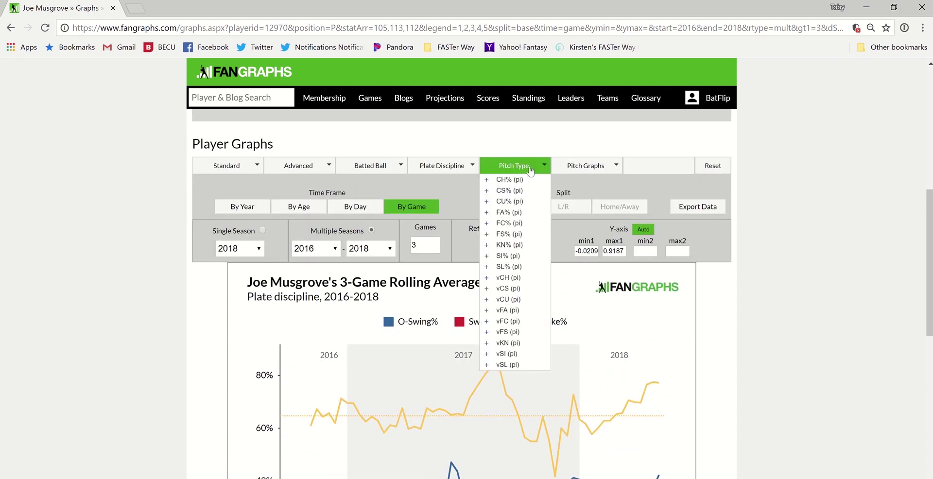
{"action": "left_click", "coordinate": [502, 213]}
{"action": "left_click", "coordinate": [795, 387]}
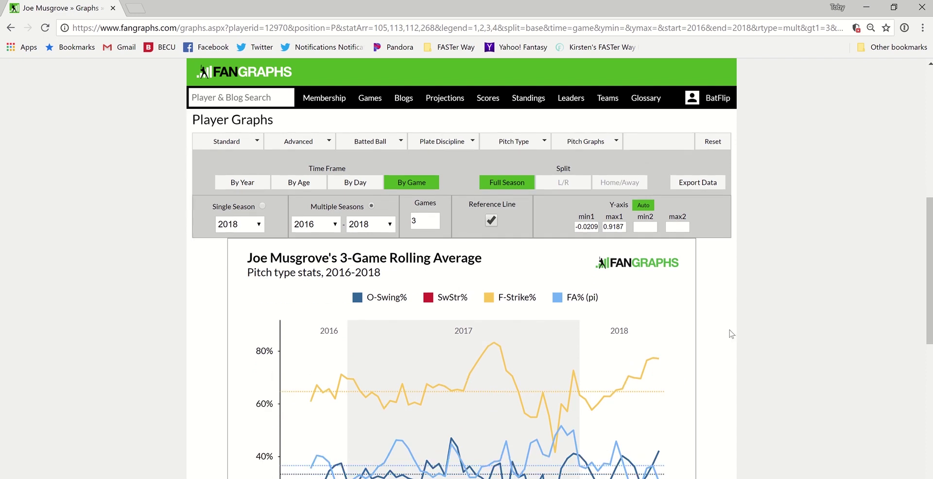
{"action": "scroll", "coordinate": [729, 333], "scroll_direction": "down", "scroll_amount": 4}
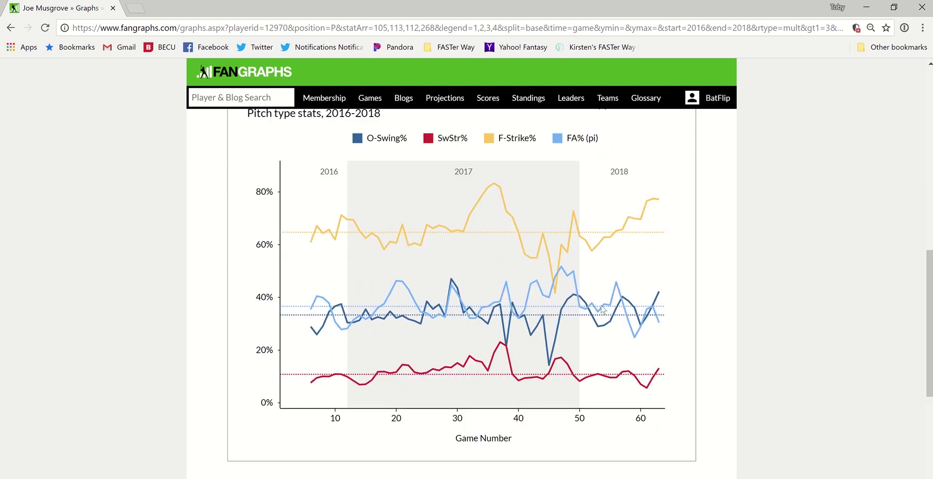
{"action": "mouse_move", "coordinate": [620, 311]}
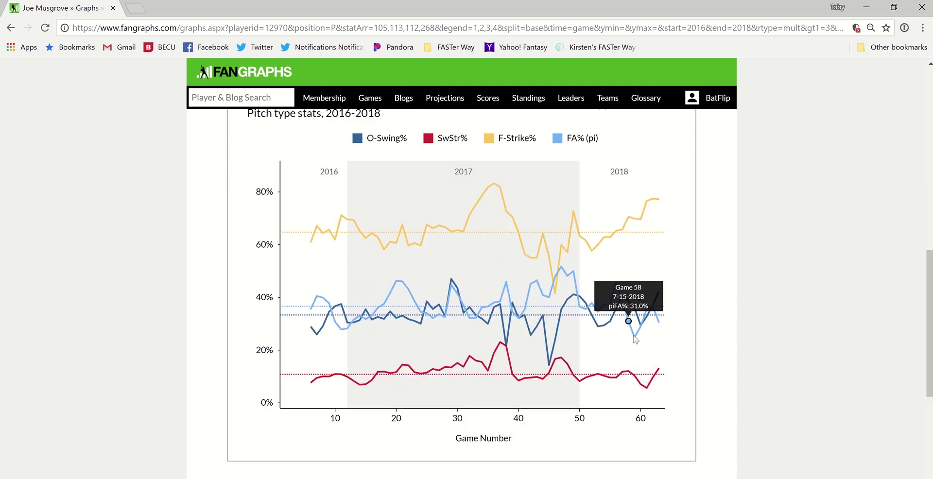
{"action": "mouse_move", "coordinate": [635, 339]}
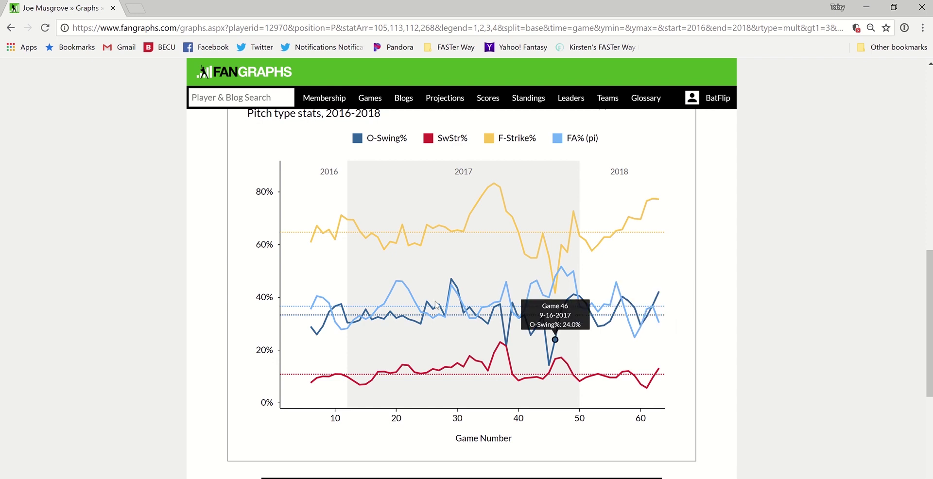
- Add the slider usage rate SL% (pi) to the graph and check its line over the 2018 season
{"action": "scroll", "coordinate": [354, 277], "scroll_direction": "up", "scroll_amount": 3}
{"action": "scroll", "coordinate": [354, 277], "scroll_direction": "up", "scroll_amount": 2}
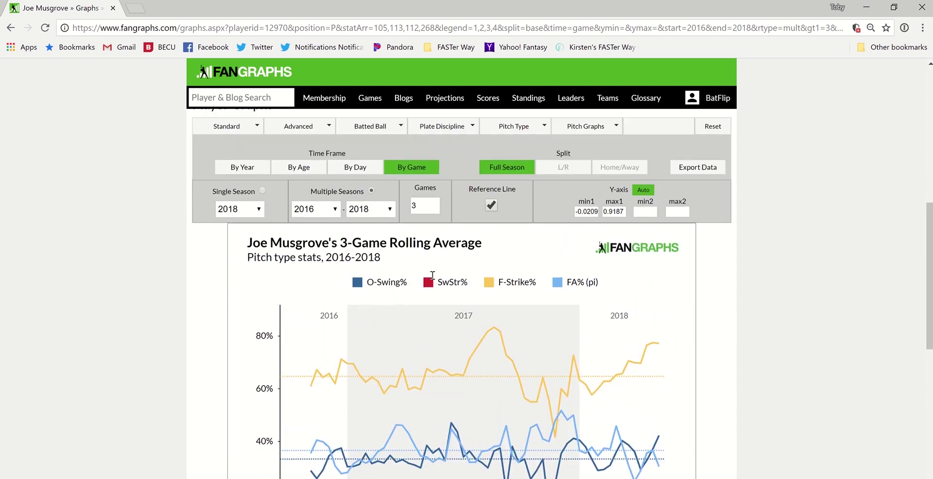
{"action": "left_click", "coordinate": [524, 167]}
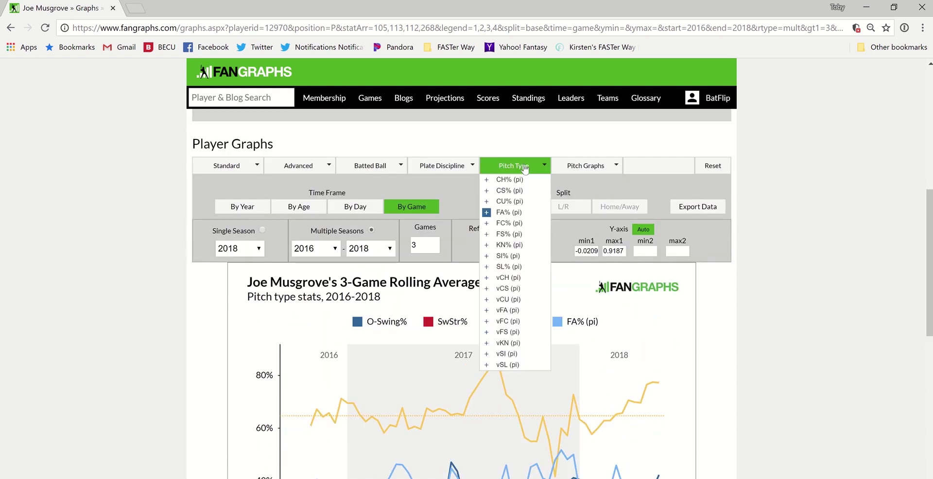
{"action": "left_click", "coordinate": [565, 168]}
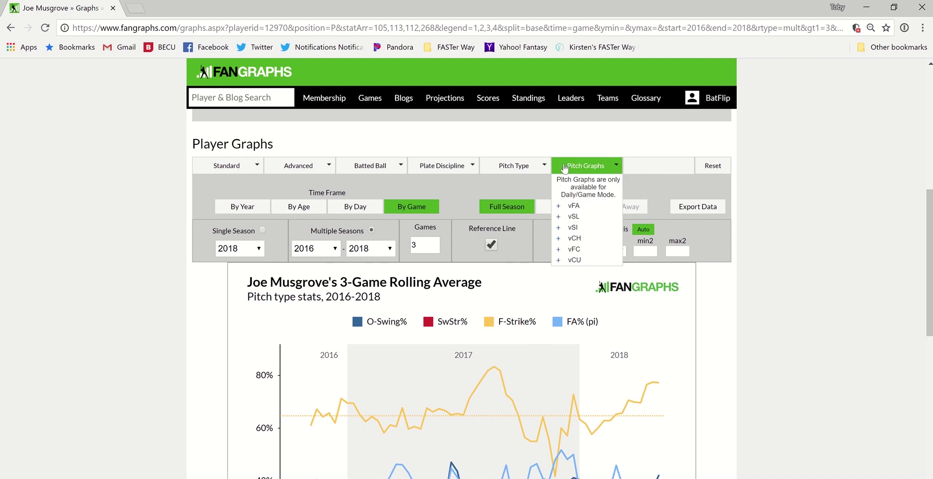
{"action": "left_click", "coordinate": [540, 169]}
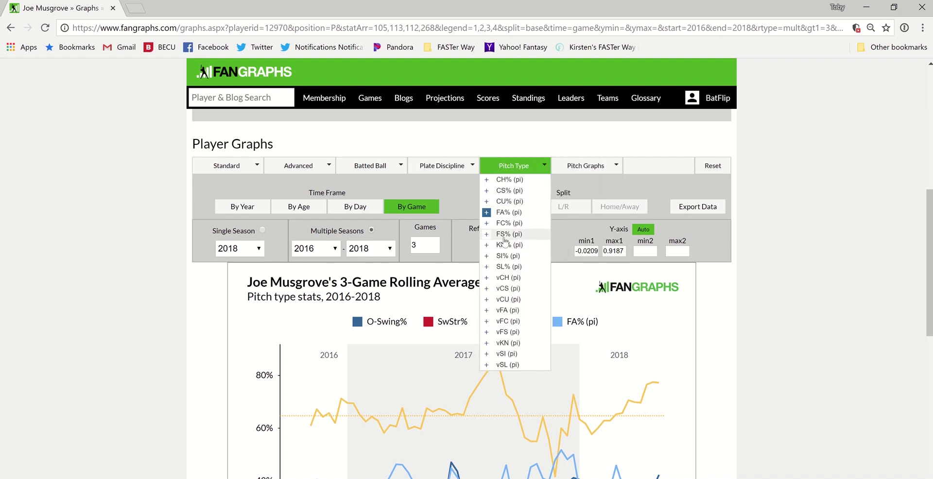
{"action": "left_click", "coordinate": [501, 266]}
{"action": "scroll", "coordinate": [695, 292], "scroll_direction": "down", "scroll_amount": 4}
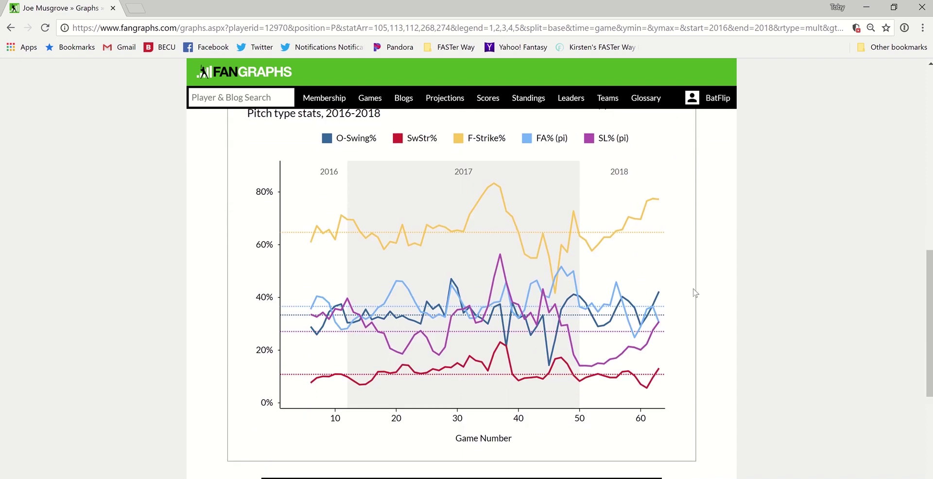
{"action": "mouse_move", "coordinate": [617, 358]}
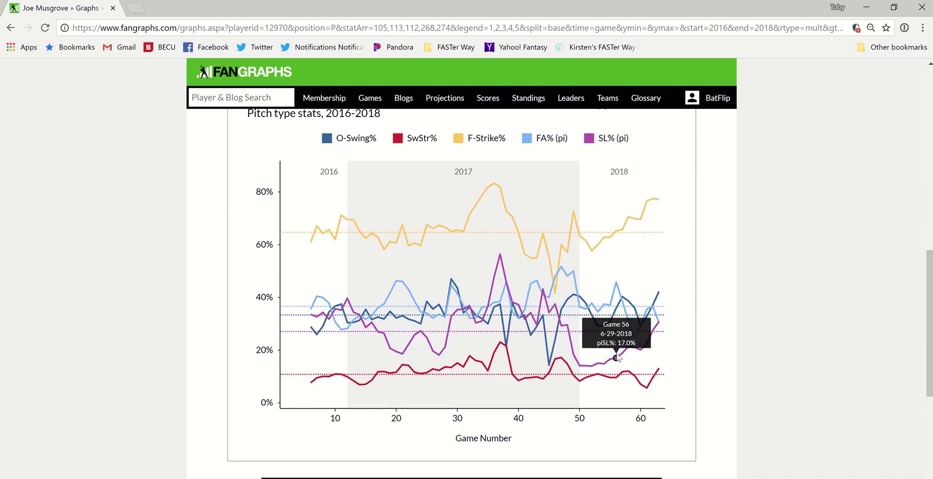
- Remove FA% (pi) from the graph and compare the SL% (pi), O-Swing% and F-Strike% lines over the latest 2018 games
{"action": "scroll", "coordinate": [602, 335], "scroll_direction": "up", "scroll_amount": 5}
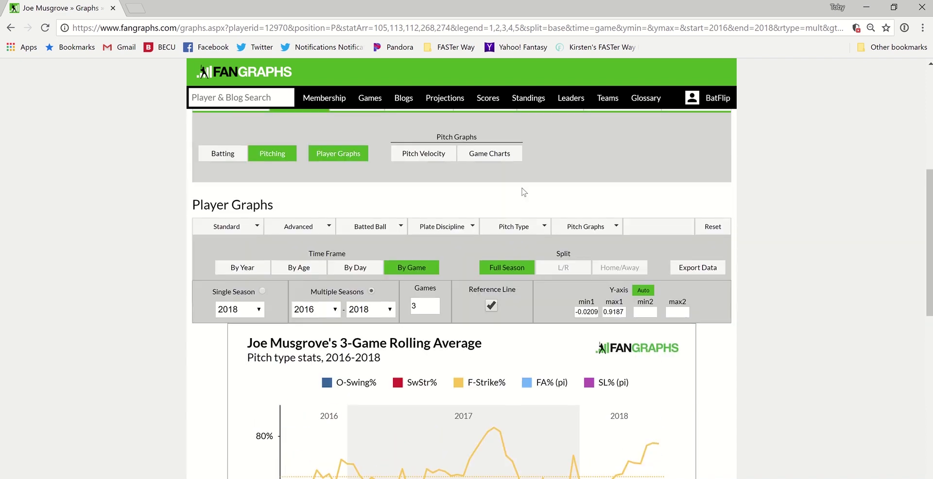
{"action": "left_click", "coordinate": [515, 229]}
{"action": "left_click", "coordinate": [505, 283]}
{"action": "scroll", "coordinate": [691, 322], "scroll_direction": "down", "scroll_amount": 3}
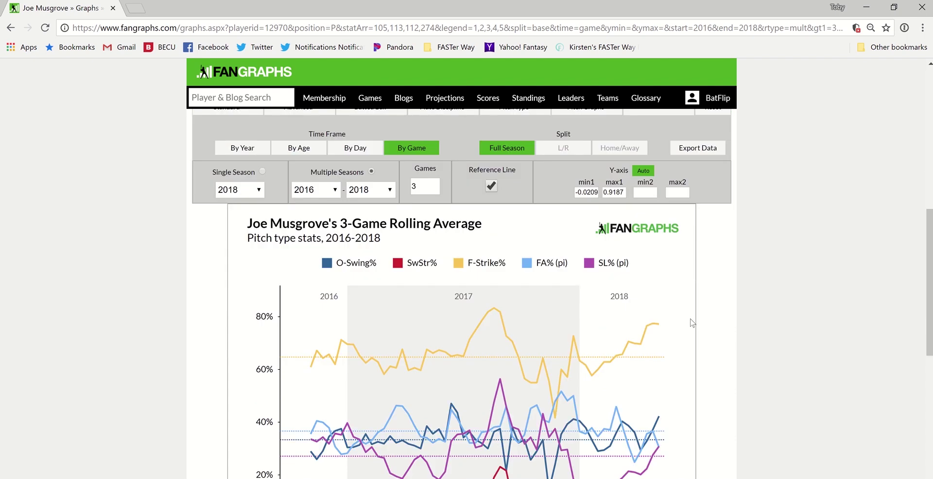
{"action": "scroll", "coordinate": [692, 323], "scroll_direction": "down", "scroll_amount": 3}
{"action": "mouse_move", "coordinate": [613, 365]}
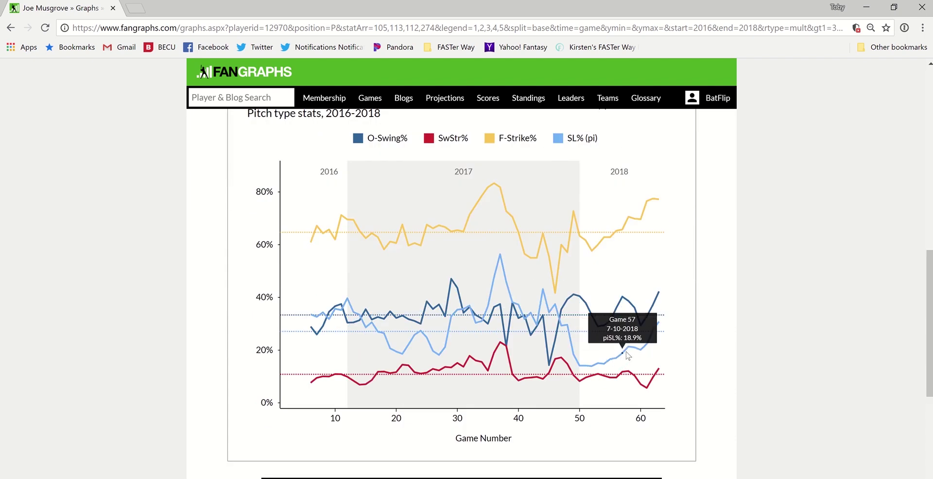
{"action": "mouse_move", "coordinate": [640, 350]}
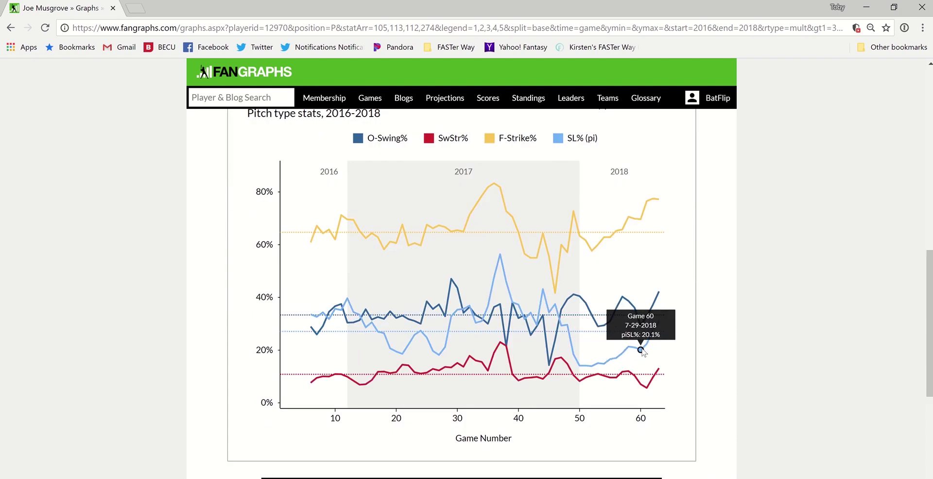
{"action": "mouse_move", "coordinate": [653, 330]}
{"action": "mouse_move", "coordinate": [641, 385]}
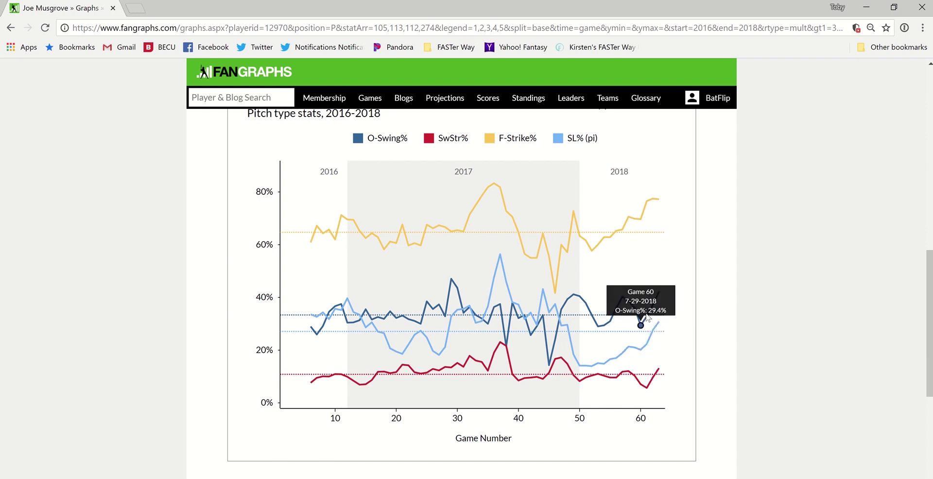
{"action": "mouse_move", "coordinate": [655, 301]}
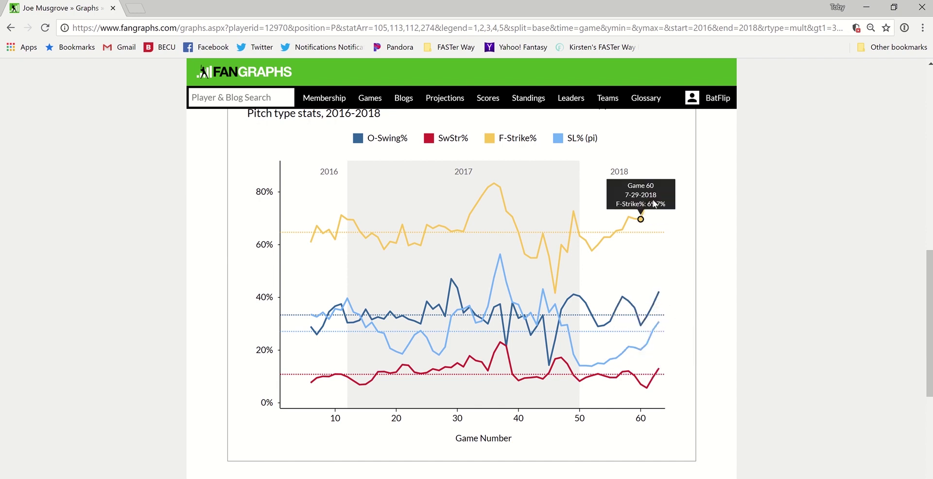
{"action": "mouse_move", "coordinate": [660, 201]}
- Add the batted-ball statistic Soft% to the graph and check its values in 2018
{"action": "scroll", "coordinate": [636, 213], "scroll_direction": "up", "scroll_amount": 3}
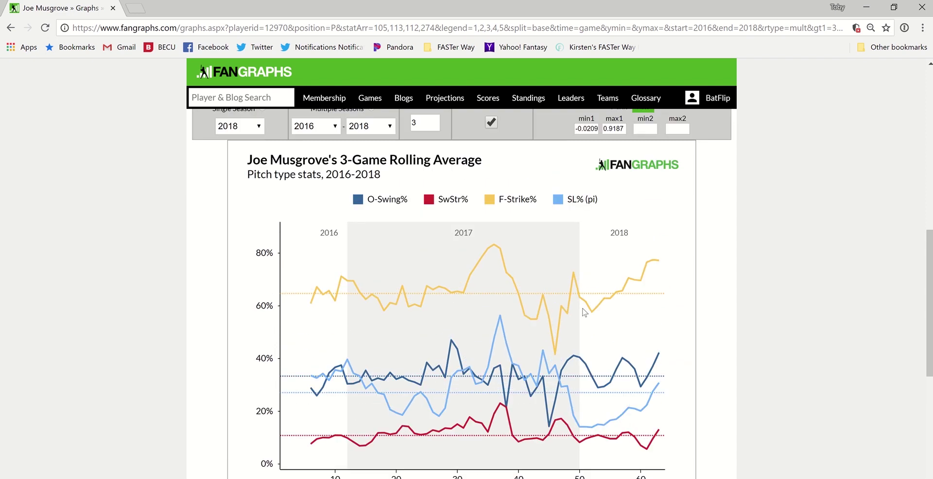
{"action": "scroll", "coordinate": [413, 315], "scroll_direction": "up", "scroll_amount": 3}
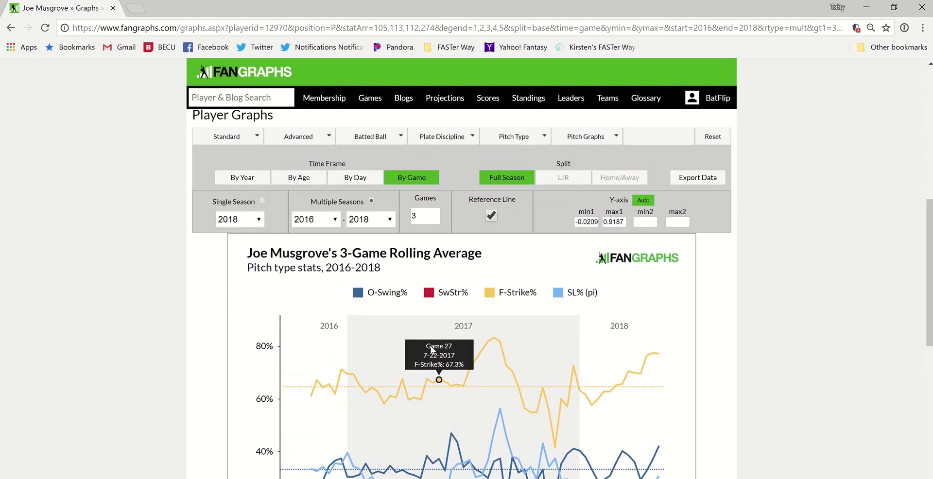
{"action": "left_click", "coordinate": [449, 228]}
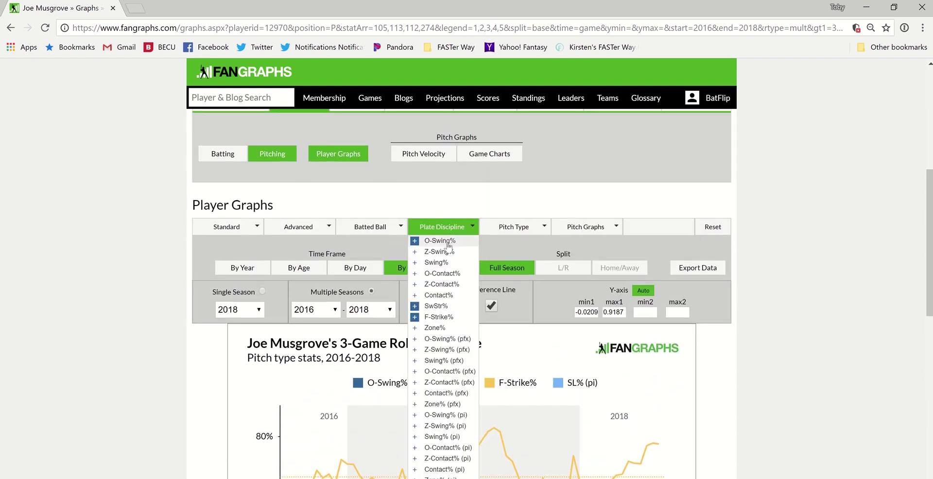
{"action": "left_click", "coordinate": [369, 227]}
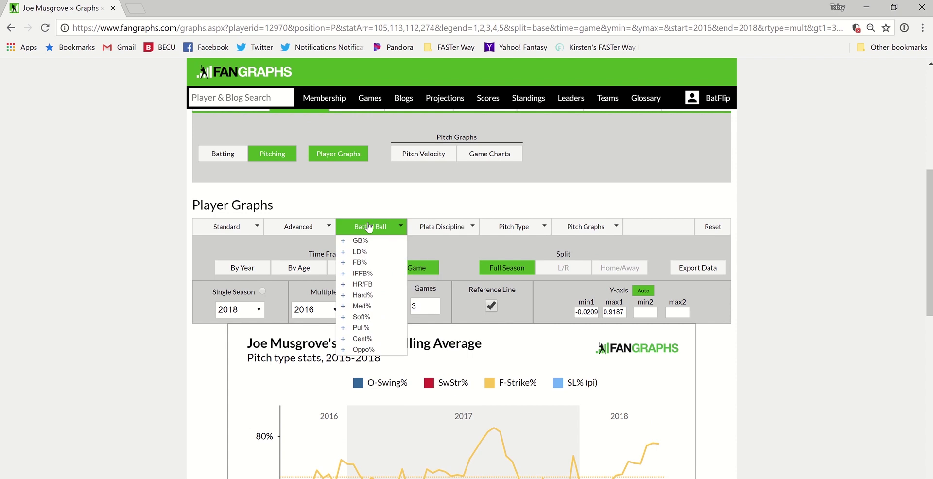
{"action": "left_click", "coordinate": [361, 317]}
{"action": "scroll", "coordinate": [755, 269], "scroll_direction": "down", "scroll_amount": 5}
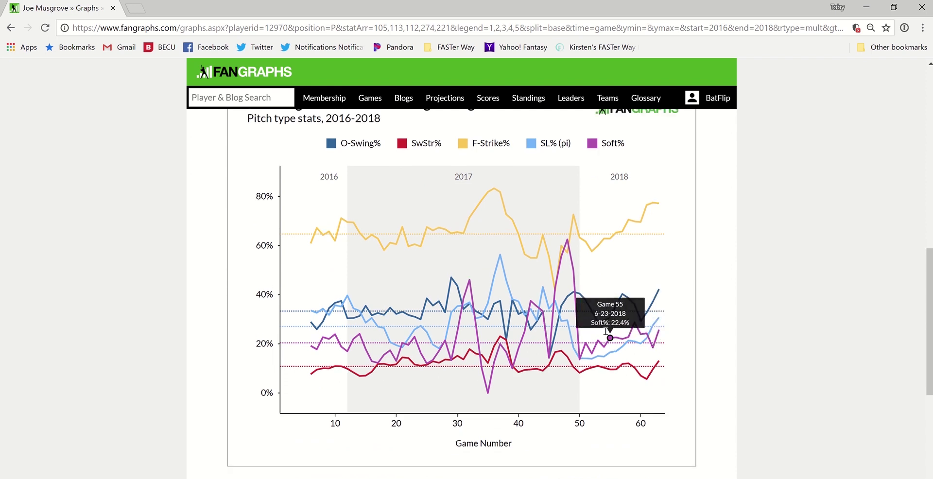
- Replace Soft% with GB% on the graph and follow the ground-ball line through the latest 2018 games
{"action": "scroll", "coordinate": [583, 321], "scroll_direction": "up", "scroll_amount": 4}
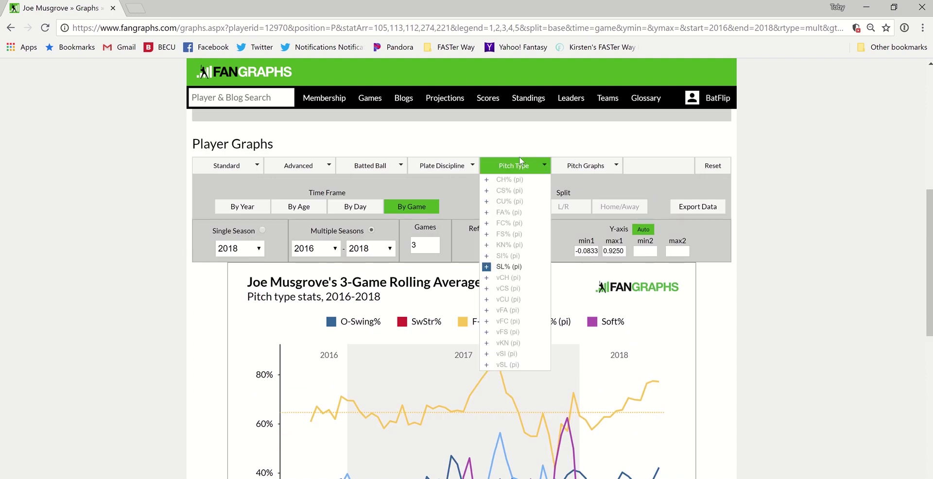
{"action": "mouse_move", "coordinate": [435, 167]}
{"action": "mouse_move", "coordinate": [369, 168]}
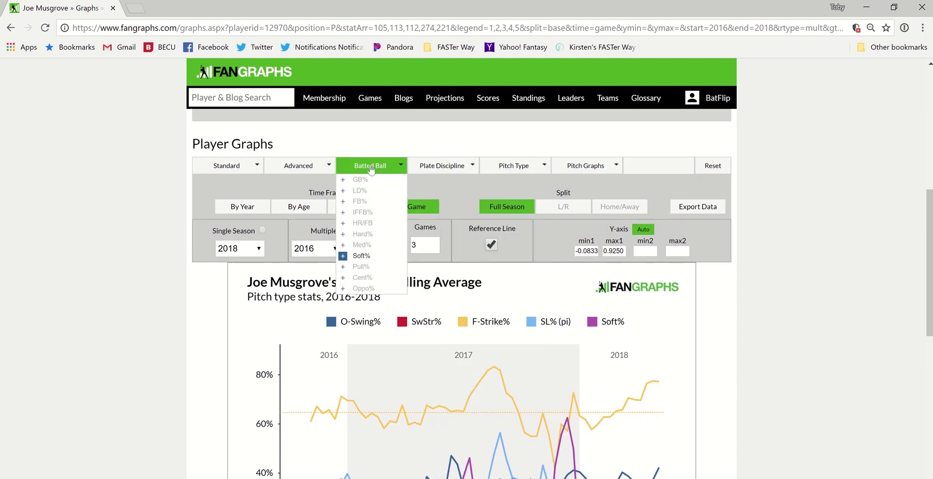
{"action": "left_click", "coordinate": [364, 258]}
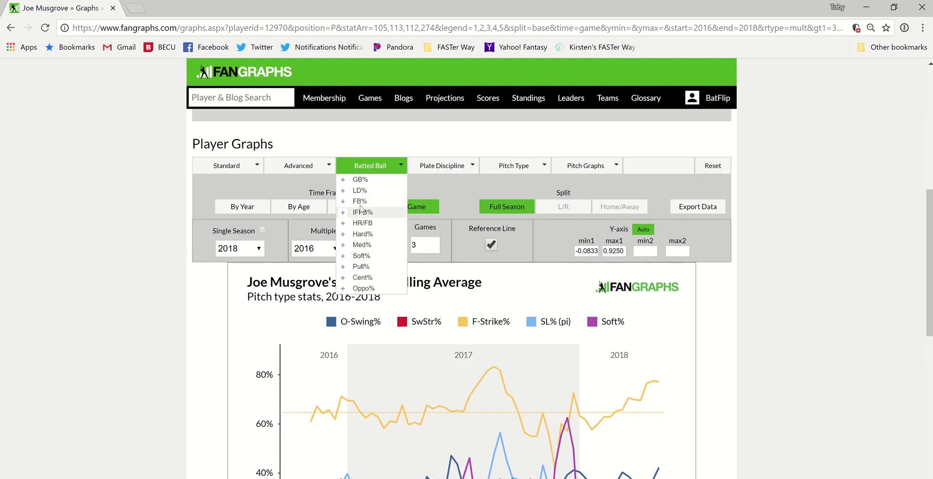
{"action": "left_click", "coordinate": [357, 183]}
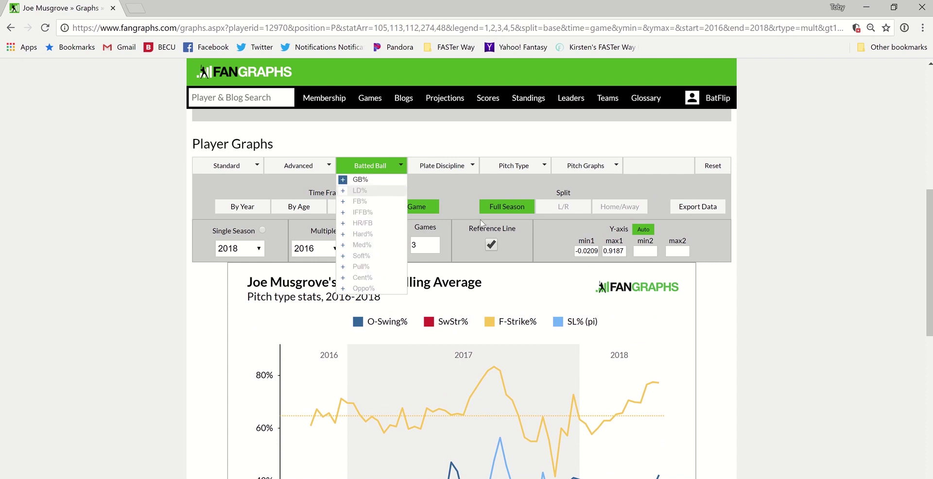
{"action": "scroll", "coordinate": [727, 264], "scroll_direction": "down", "scroll_amount": 4}
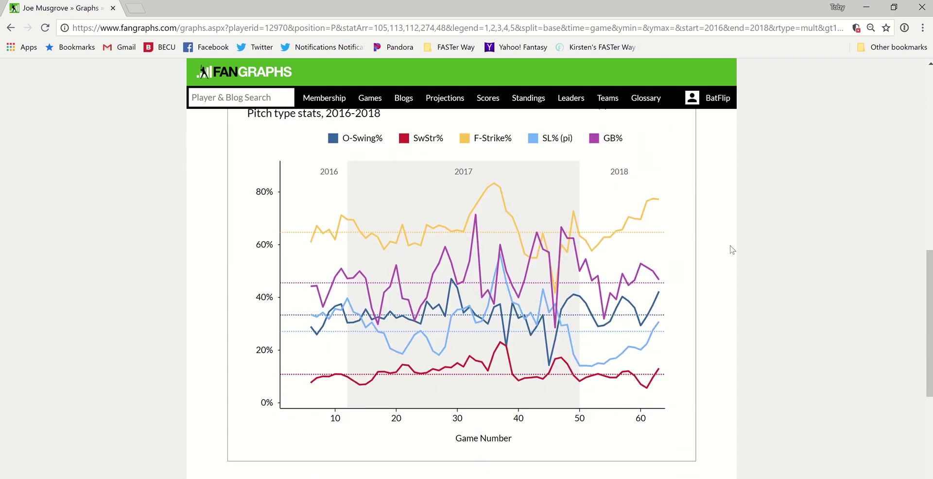
{"action": "mouse_move", "coordinate": [605, 320]}
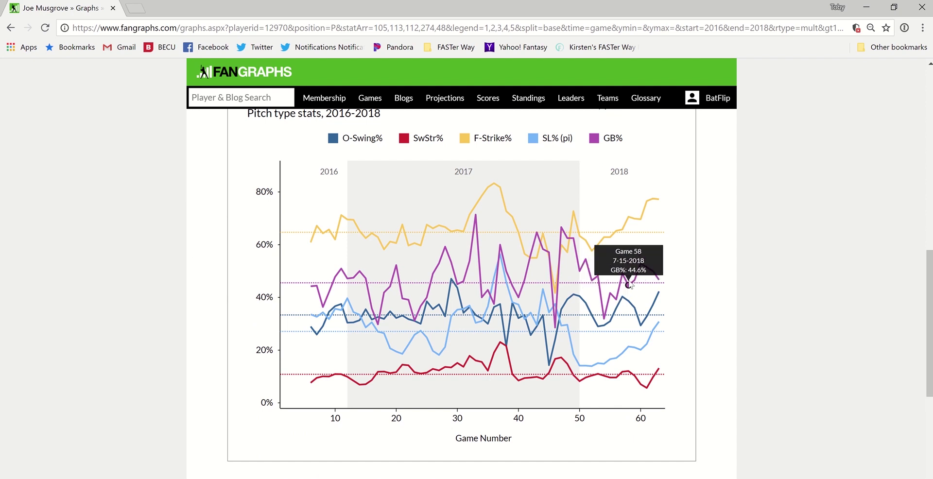
{"action": "mouse_move", "coordinate": [642, 265]}
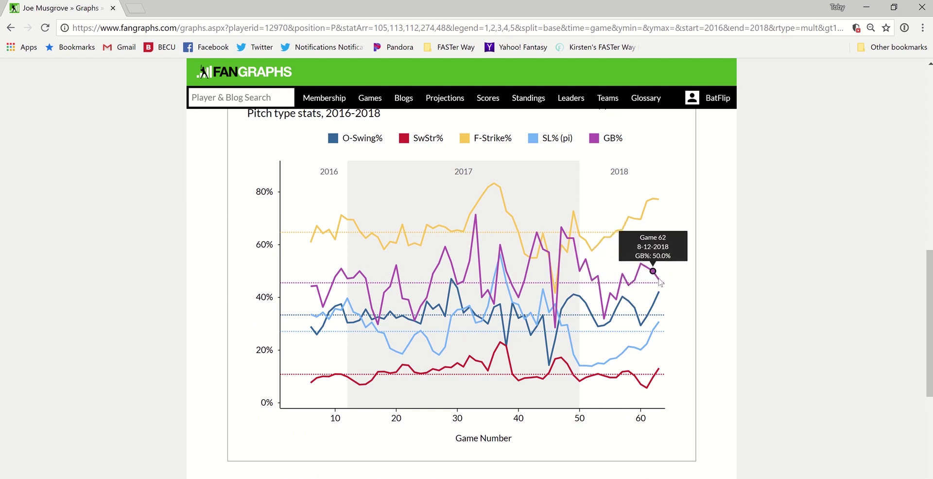
- Remove GB% from the graph and check the SL% (pi) value for the most recent game
{"action": "scroll", "coordinate": [463, 300], "scroll_direction": "up", "scroll_amount": 2}
{"action": "scroll", "coordinate": [462, 299], "scroll_direction": "up", "scroll_amount": 3}
{"action": "left_click", "coordinate": [370, 226]}
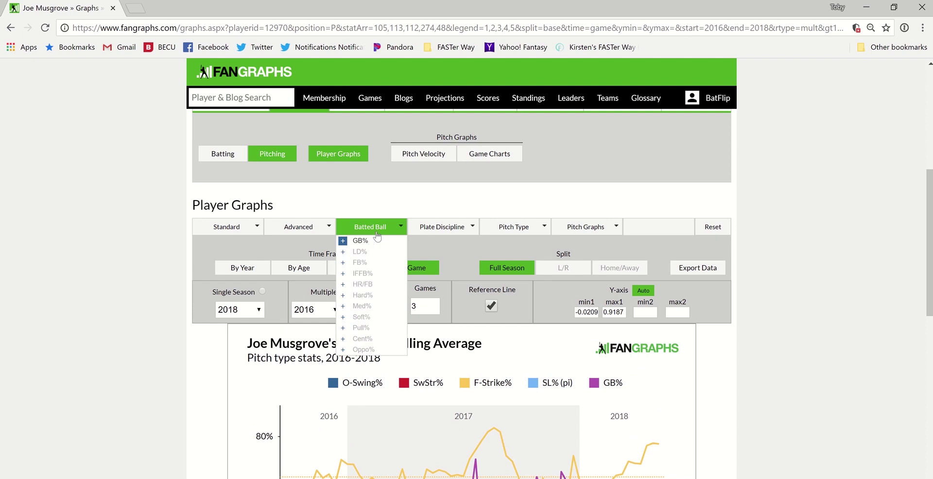
{"action": "left_click", "coordinate": [360, 240]}
{"action": "scroll", "coordinate": [598, 333], "scroll_direction": "down", "scroll_amount": 5}
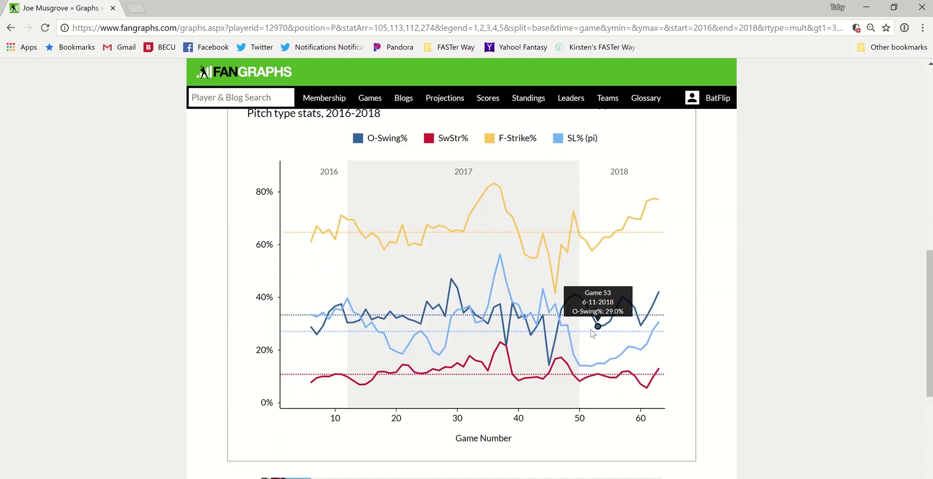
{"action": "scroll", "coordinate": [591, 331], "scroll_direction": "up", "scroll_amount": 3}
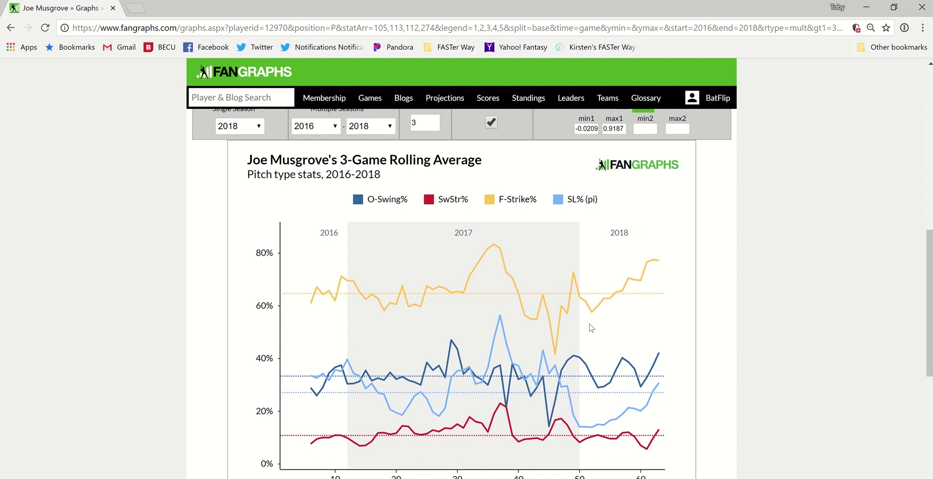
{"action": "scroll", "coordinate": [592, 328], "scroll_direction": "down", "scroll_amount": 3}
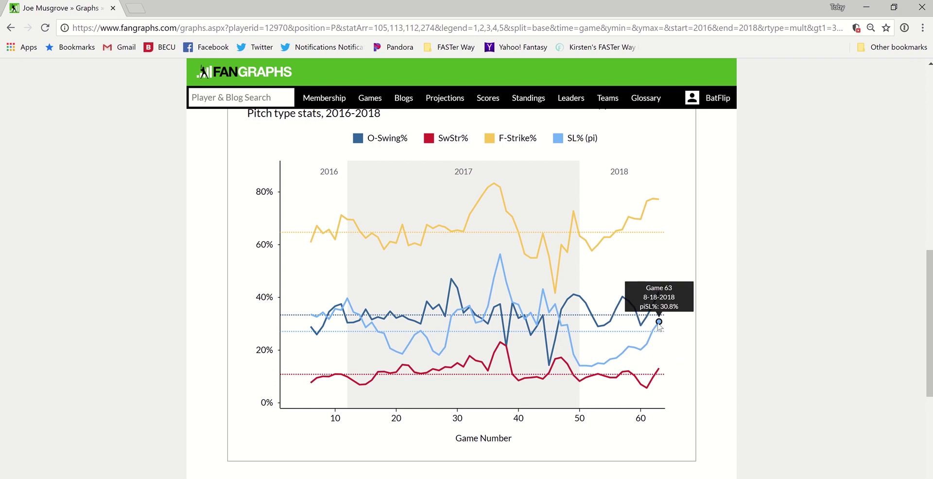
{"action": "scroll", "coordinate": [658, 328], "scroll_direction": "up", "scroll_amount": 3}
{"action": "mouse_move", "coordinate": [526, 167]}
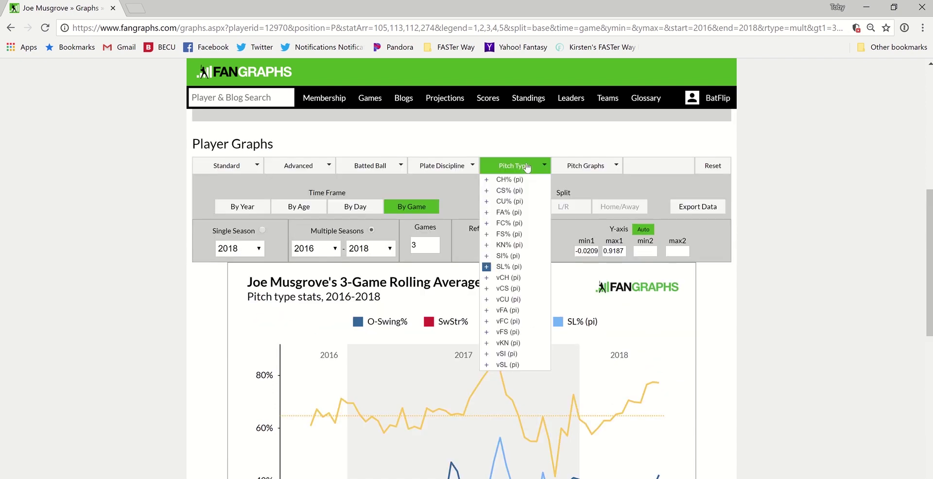
{"action": "mouse_move", "coordinate": [571, 175]}
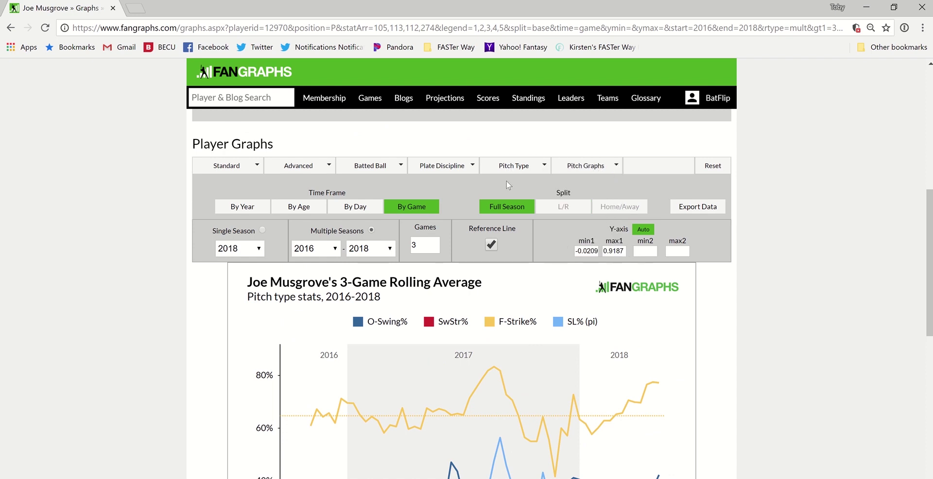
- Add the pitch-type statistic SI% (pi) to the graph and check its value for the most recent 2018 game
{"action": "left_click", "coordinate": [508, 266]}
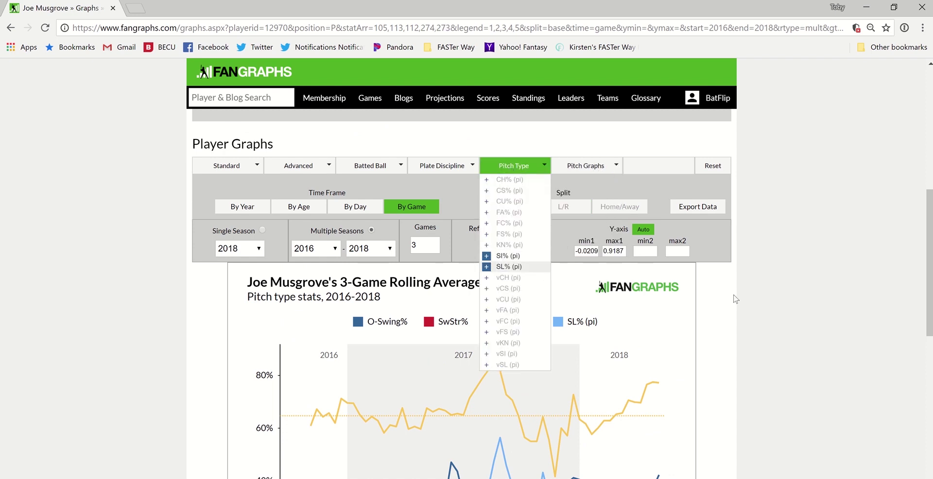
{"action": "scroll", "coordinate": [734, 295], "scroll_direction": "down", "scroll_amount": 4}
{"action": "scroll", "coordinate": [733, 295], "scroll_direction": "down", "scroll_amount": 1}
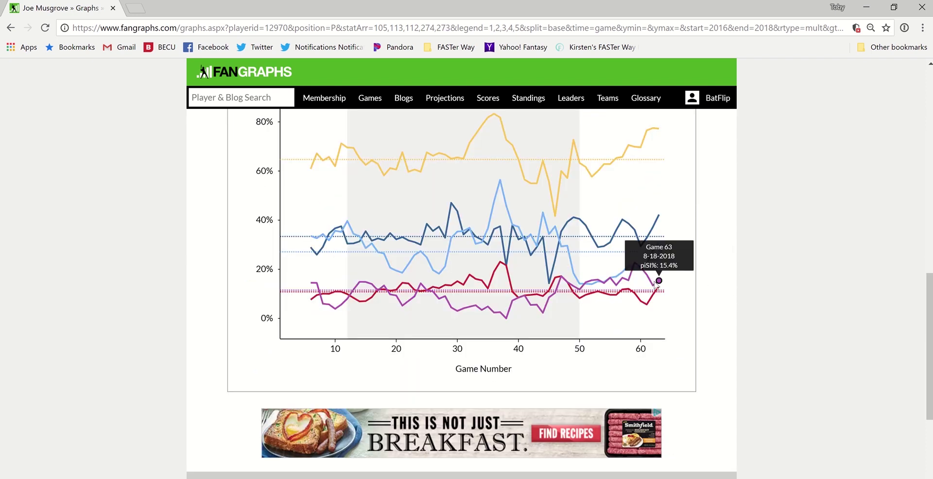
{"action": "mouse_move", "coordinate": [658, 287]}
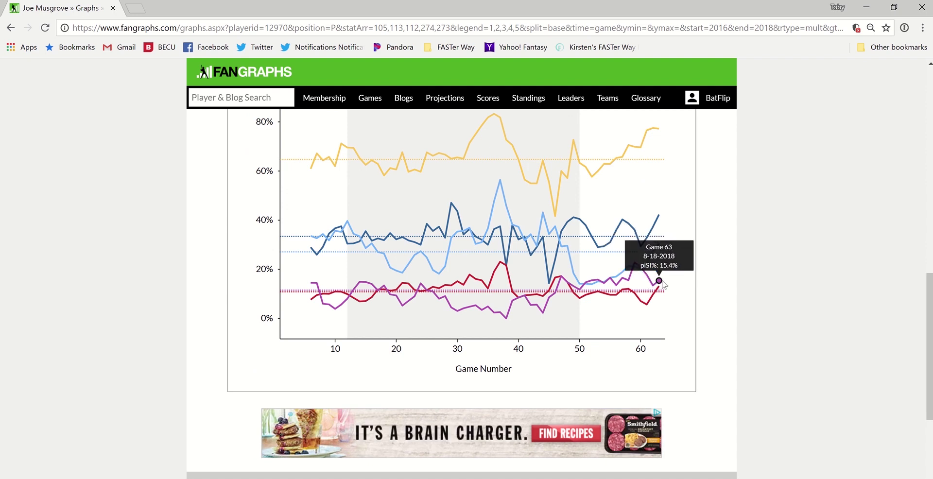
- Remove SI% (pi) from the graph and check the SwStr% and SL% (pi) values for the most recent game
{"action": "scroll", "coordinate": [659, 287], "scroll_direction": "up", "scroll_amount": 5}
{"action": "mouse_move", "coordinate": [584, 157]}
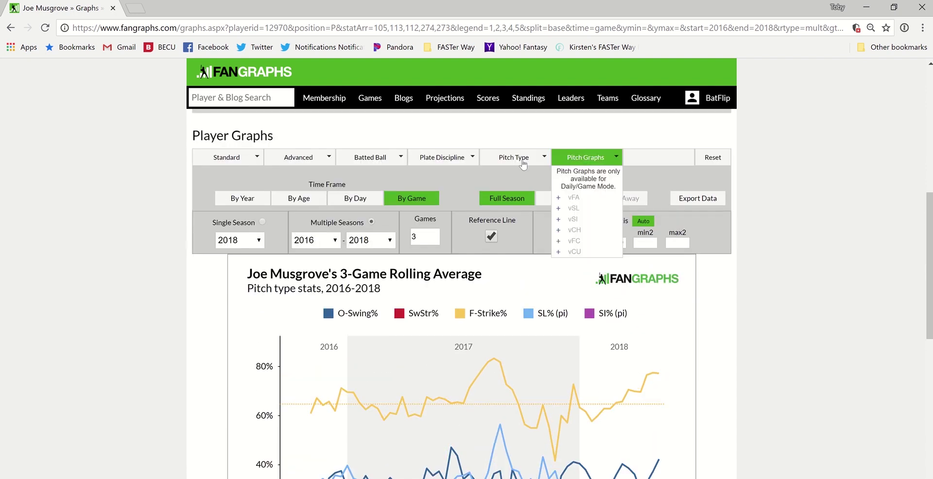
{"action": "left_click", "coordinate": [509, 258]}
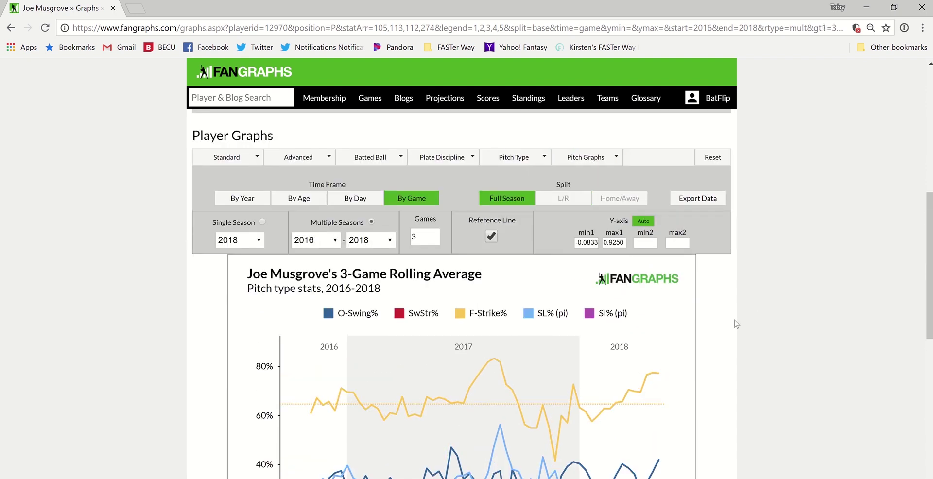
{"action": "scroll", "coordinate": [680, 276], "scroll_direction": "down", "scroll_amount": 4}
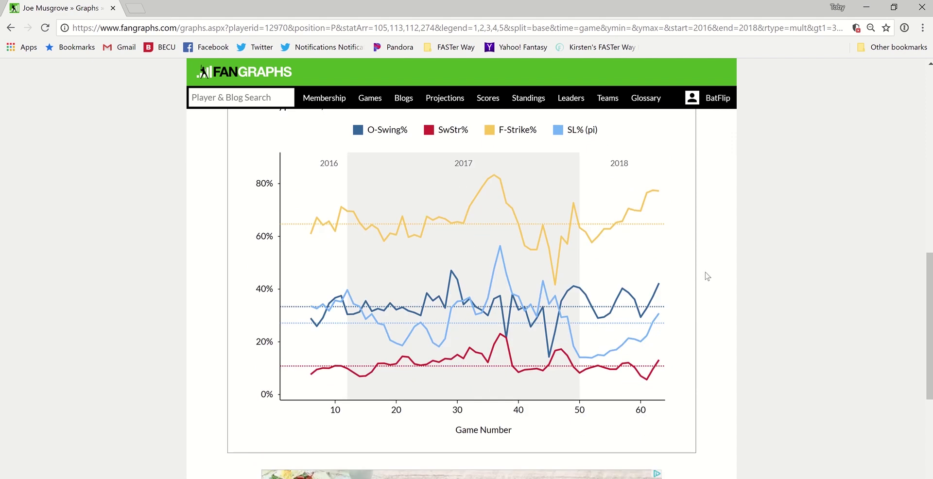
{"action": "mouse_move", "coordinate": [659, 361]}
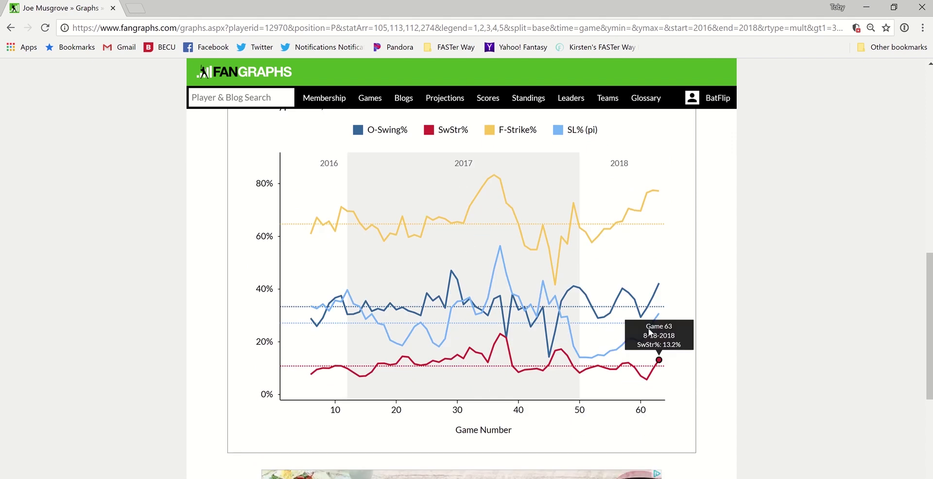
{"action": "mouse_move", "coordinate": [659, 287]}
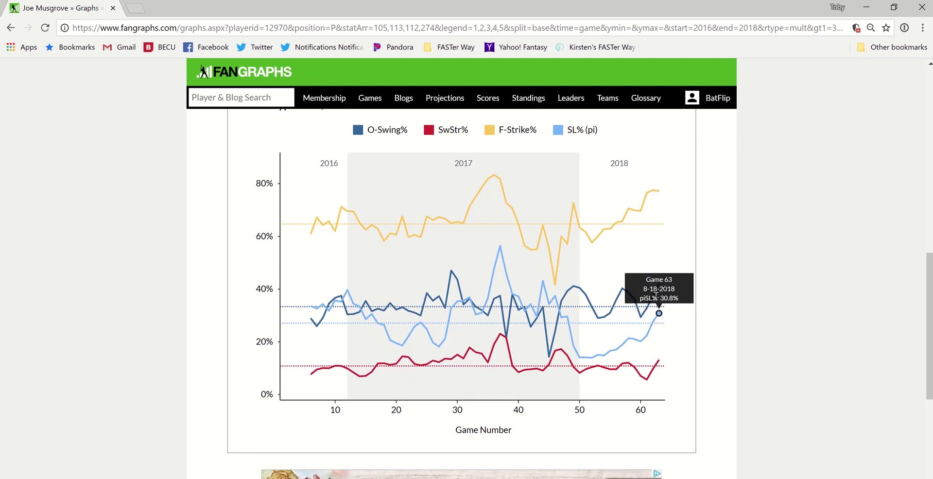
- Open Joe Musgrove's pitching splits by pitch type with Pitch Info set to All
{"action": "scroll", "coordinate": [657, 282], "scroll_direction": "up", "scroll_amount": 1}
{"action": "scroll", "coordinate": [657, 282], "scroll_direction": "up", "scroll_amount": 2}
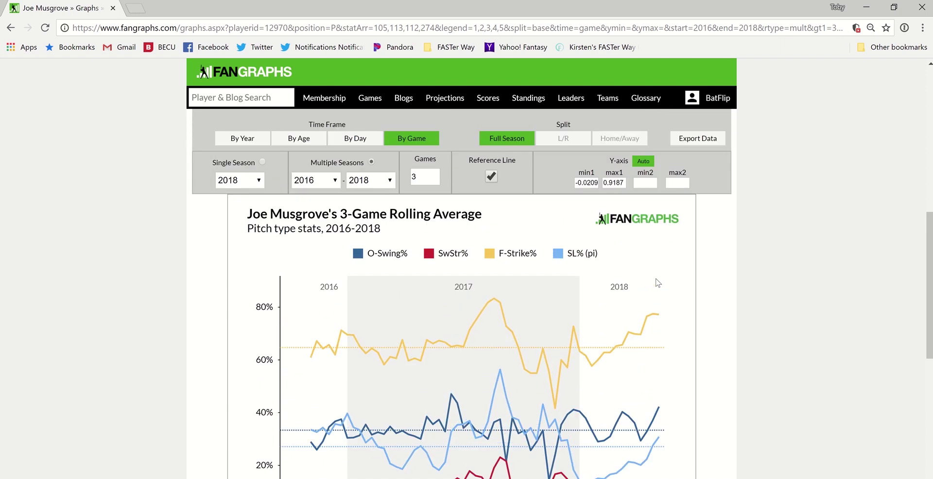
{"action": "scroll", "coordinate": [571, 318], "scroll_direction": "down", "scroll_amount": 2}
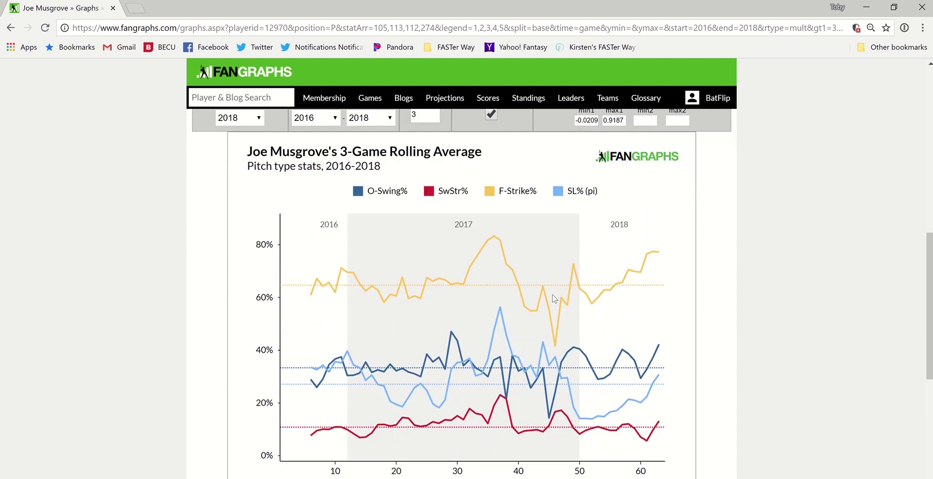
{"action": "scroll", "coordinate": [571, 318], "scroll_direction": "up", "scroll_amount": 2}
{"action": "left_click", "coordinate": [298, 157]}
{"action": "scroll", "coordinate": [298, 182], "scroll_direction": "up", "scroll_amount": 1}
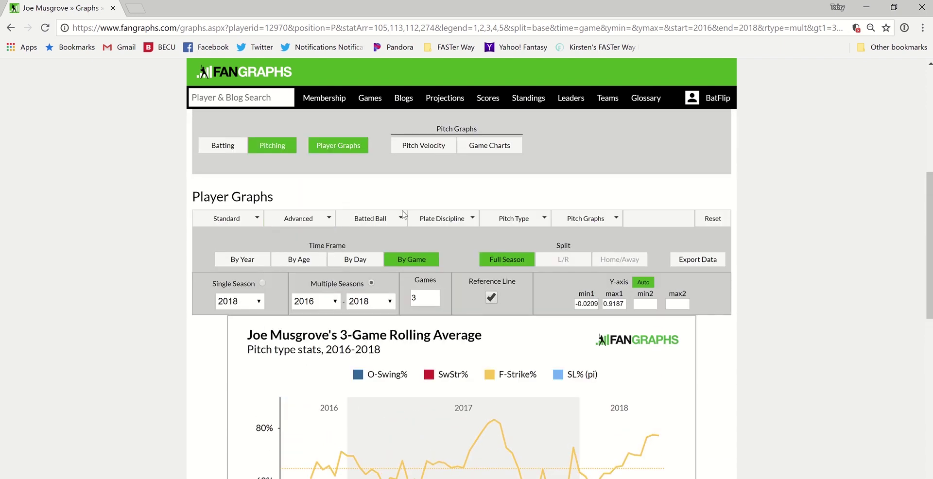
{"action": "scroll", "coordinate": [394, 192], "scroll_direction": "up", "scroll_amount": 1}
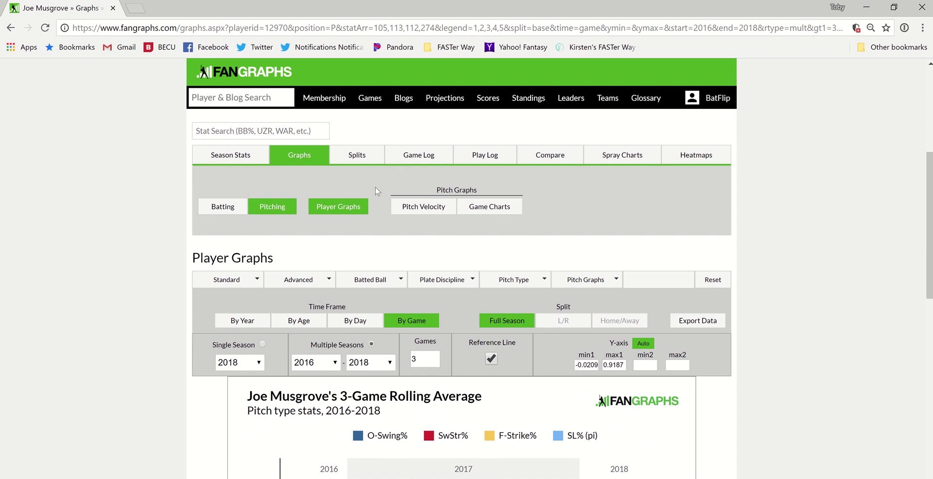
{"action": "left_click", "coordinate": [360, 157]}
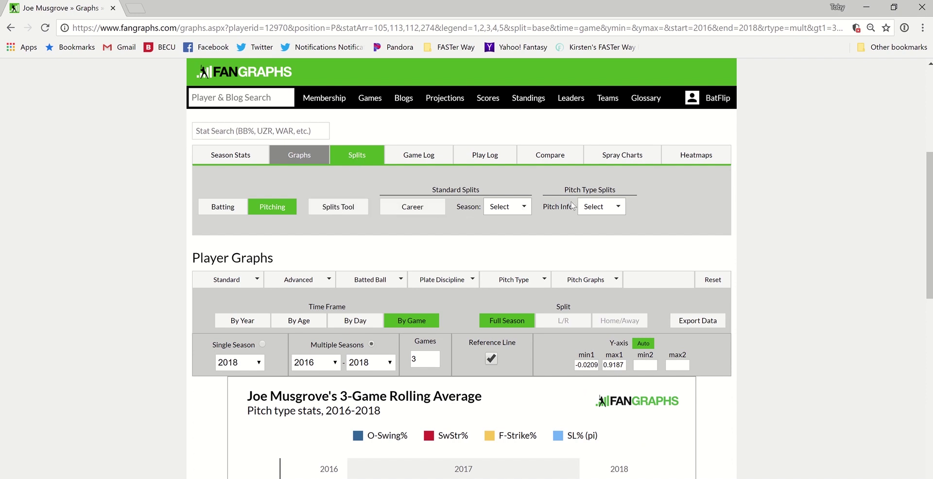
{"action": "left_click", "coordinate": [614, 206]}
{"action": "left_click", "coordinate": [608, 227]}
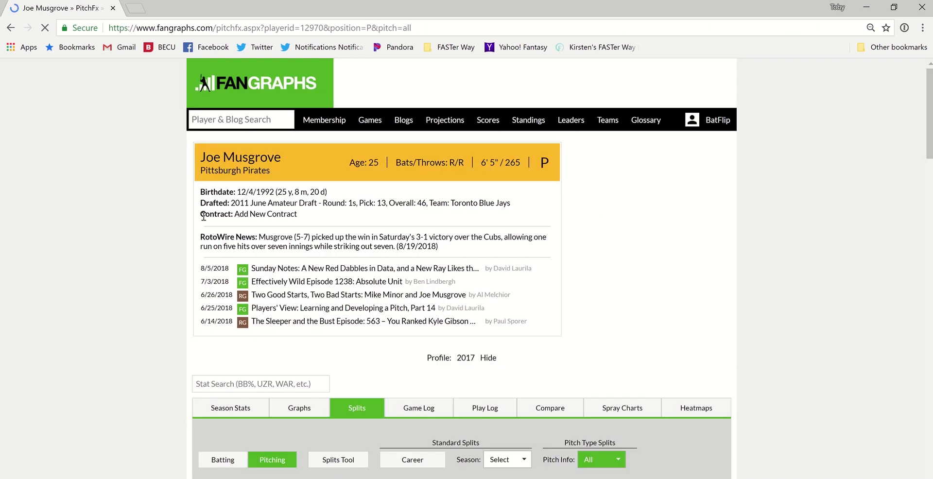
- Look through the pitch-type split tables and examine the 2018 plate discipline rates, especially the changeup's SwStr%
{"action": "scroll", "coordinate": [203, 216], "scroll_direction": "down", "scroll_amount": 15}
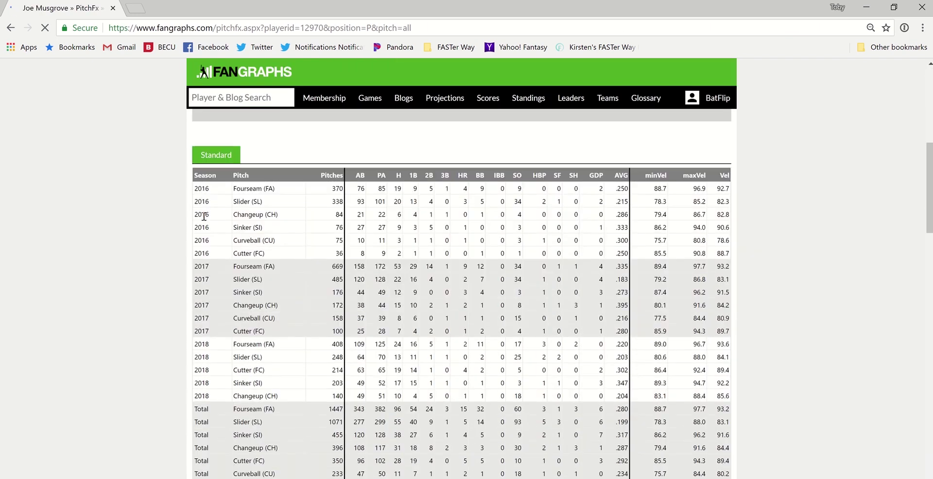
{"action": "scroll", "coordinate": [204, 219], "scroll_direction": "down", "scroll_amount": 3}
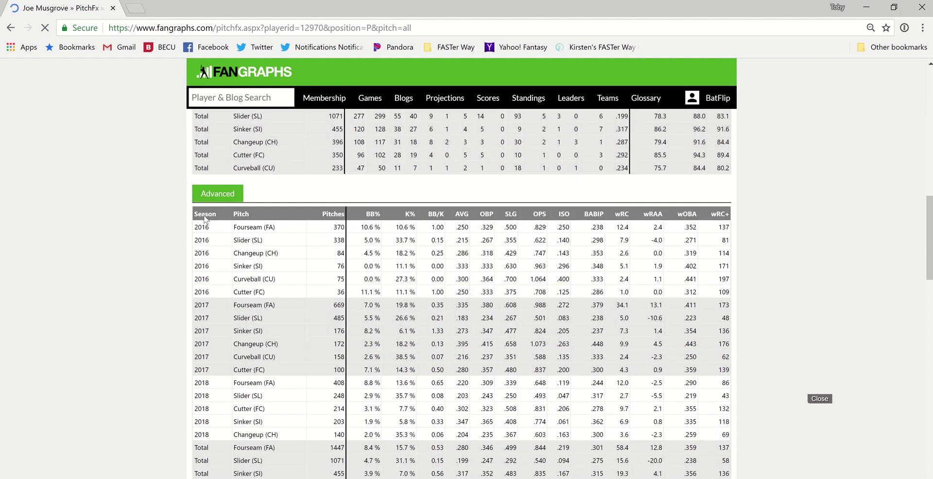
{"action": "scroll", "coordinate": [204, 219], "scroll_direction": "down", "scroll_amount": 5}
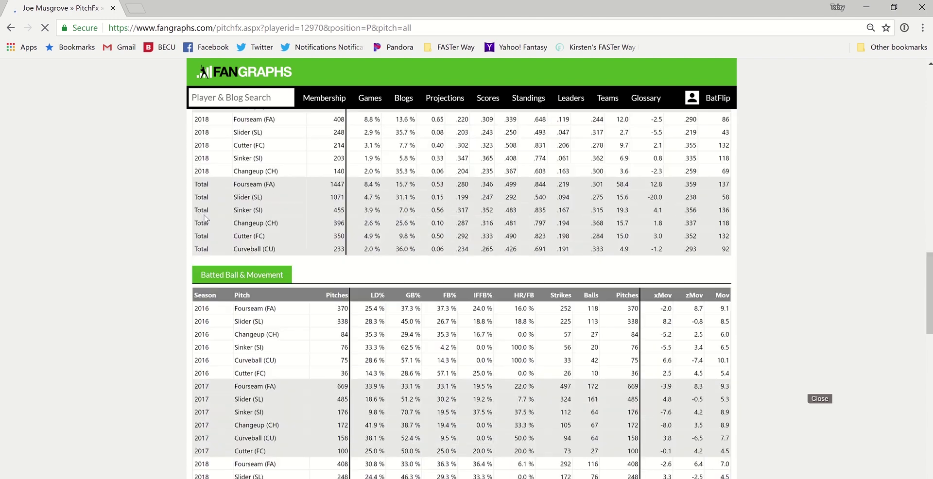
{"action": "scroll", "coordinate": [204, 219], "scroll_direction": "down", "scroll_amount": 7}
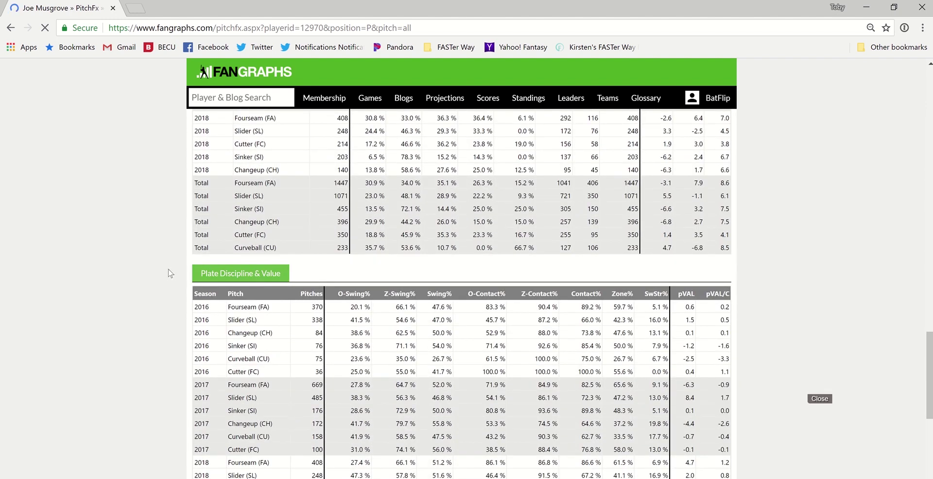
{"action": "scroll", "coordinate": [170, 274], "scroll_direction": "down", "scroll_amount": 4}
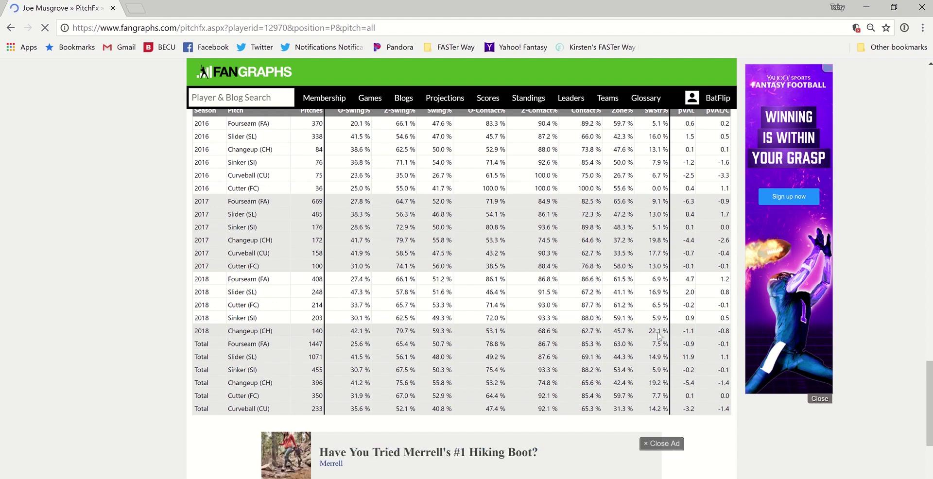
- Examine the 2018 results by pitch in the Advanced table, including the changeup's wOBA and wRC+
{"action": "scroll", "coordinate": [657, 338], "scroll_direction": "down", "scroll_amount": 10}
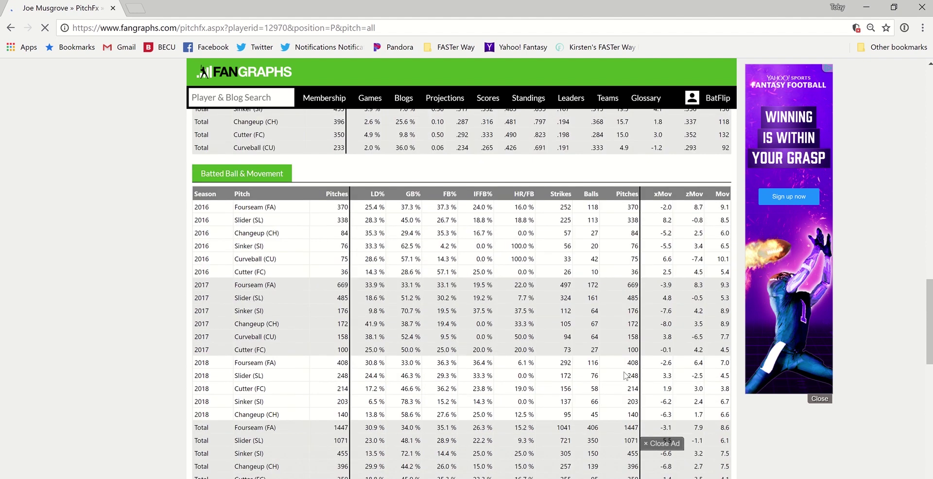
{"action": "scroll", "coordinate": [625, 374], "scroll_direction": "up", "scroll_amount": 10}
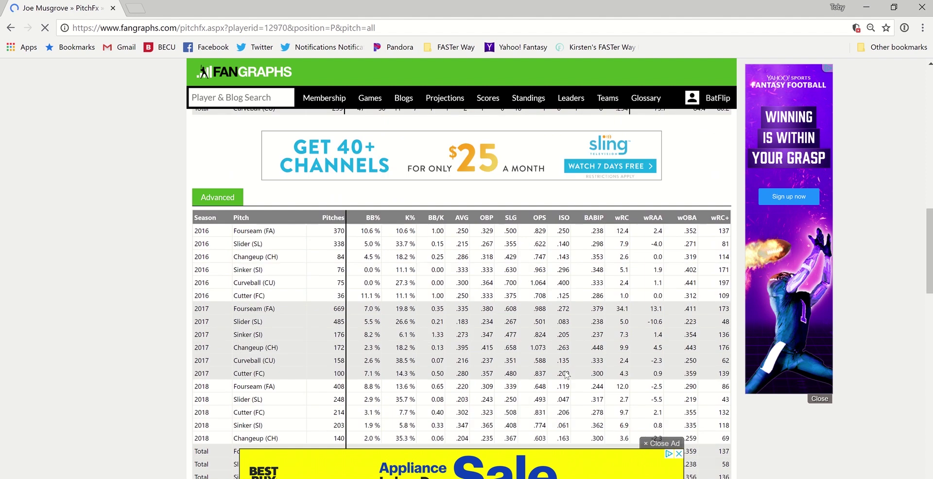
{"action": "scroll", "coordinate": [566, 260], "scroll_direction": "down", "scroll_amount": 6}
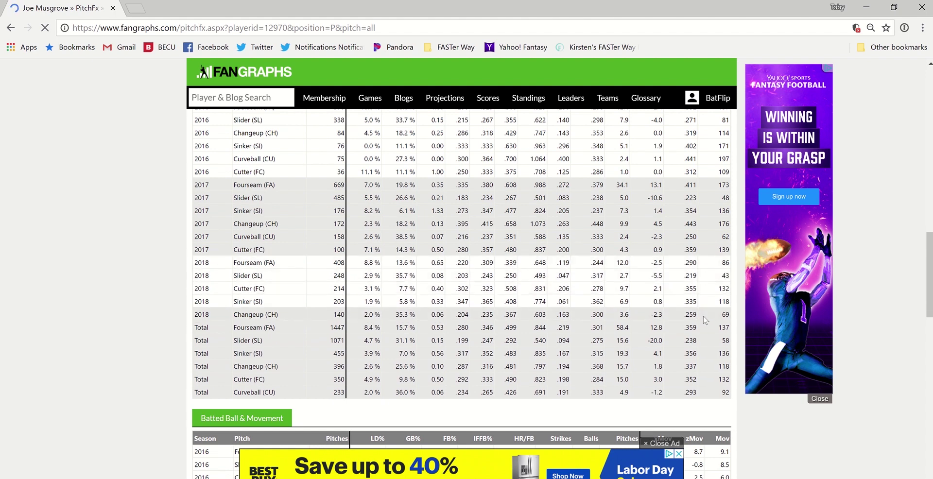
- Compare the 2018 pVAL figures by pitch in the Plate Discipline & Value table, and look over the Standard and Advanced tables again
{"action": "scroll", "coordinate": [704, 316], "scroll_direction": "down", "scroll_amount": 3}
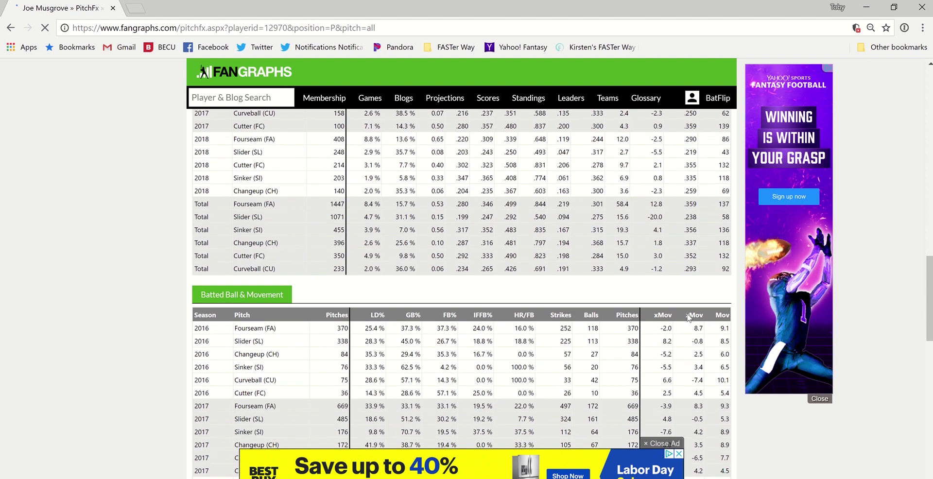
{"action": "scroll", "coordinate": [715, 333], "scroll_direction": "down", "scroll_amount": 12}
{"action": "scroll", "coordinate": [715, 332], "scroll_direction": "up", "scroll_amount": 1}
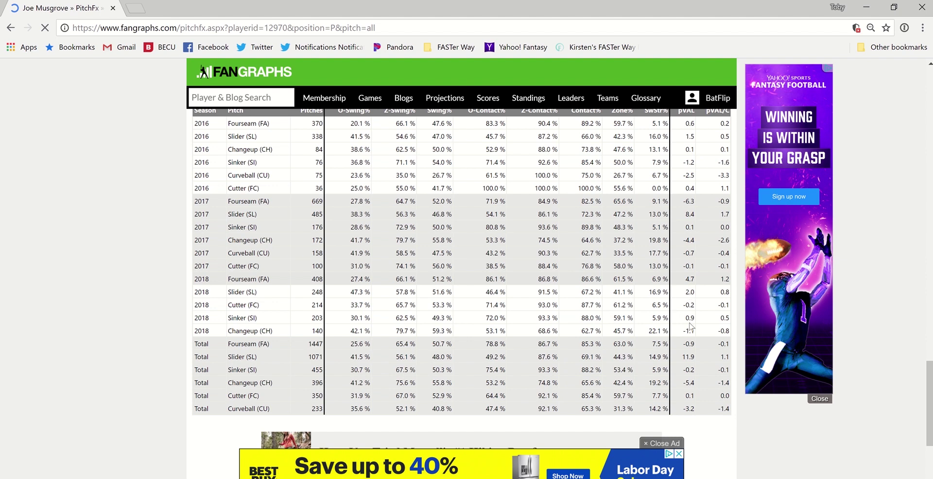
{"action": "scroll", "coordinate": [690, 333], "scroll_direction": "up", "scroll_amount": 18}
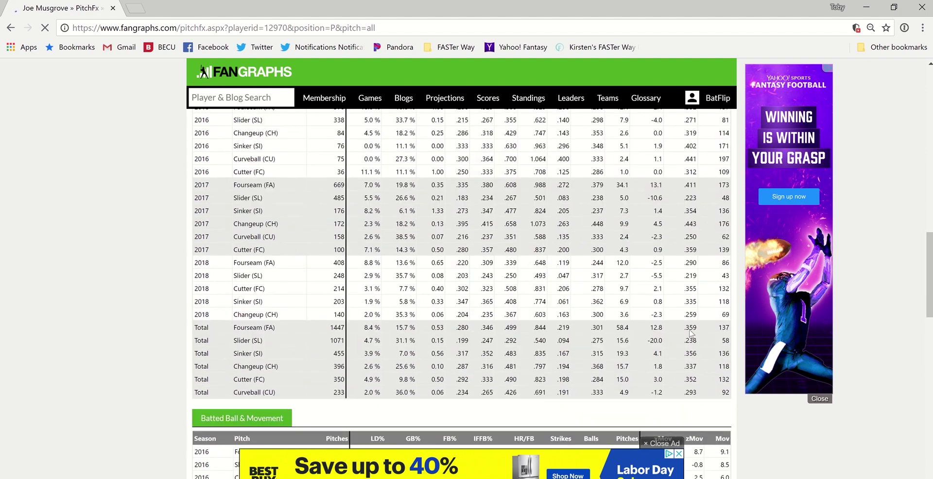
{"action": "scroll", "coordinate": [691, 334], "scroll_direction": "up", "scroll_amount": 1}
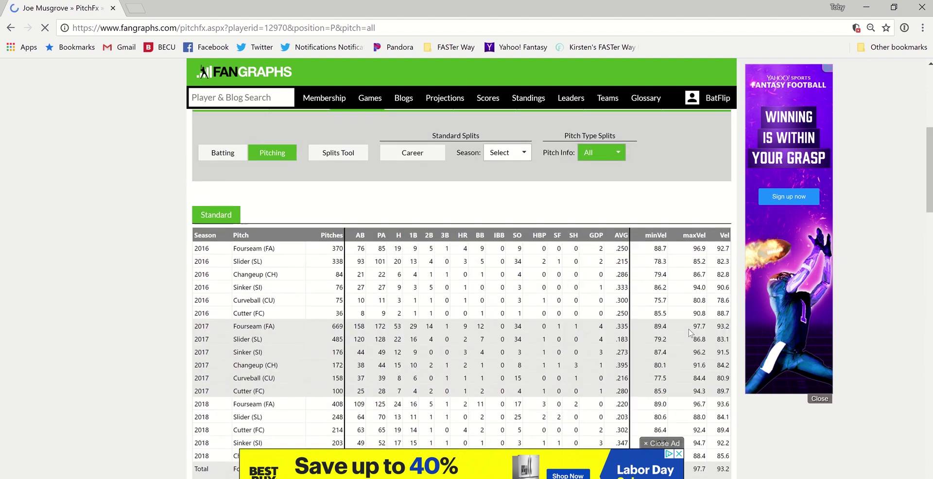
{"action": "scroll", "coordinate": [668, 281], "scroll_direction": "down", "scroll_amount": 19}
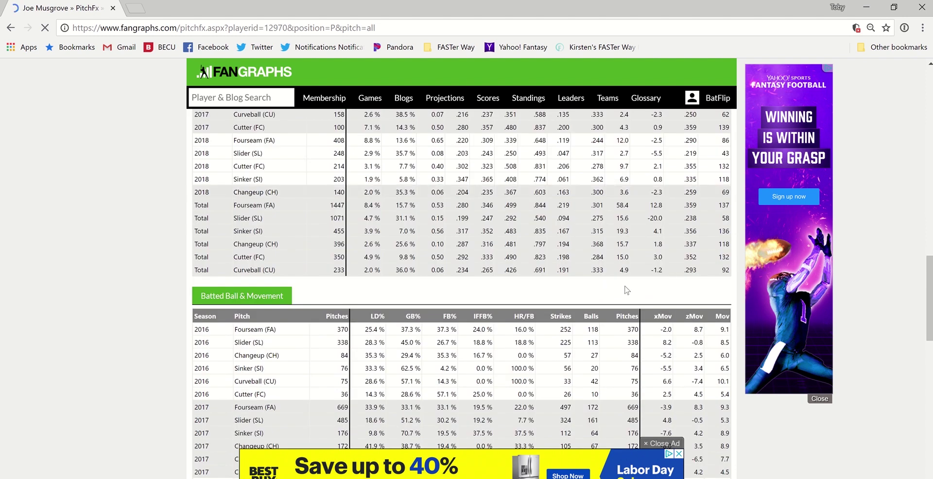
- Return to the pitcher's player graphs, set the time frame to By Game and the rolling window to 3 games
{"action": "scroll", "coordinate": [581, 335], "scroll_direction": "up", "scroll_amount": 5}
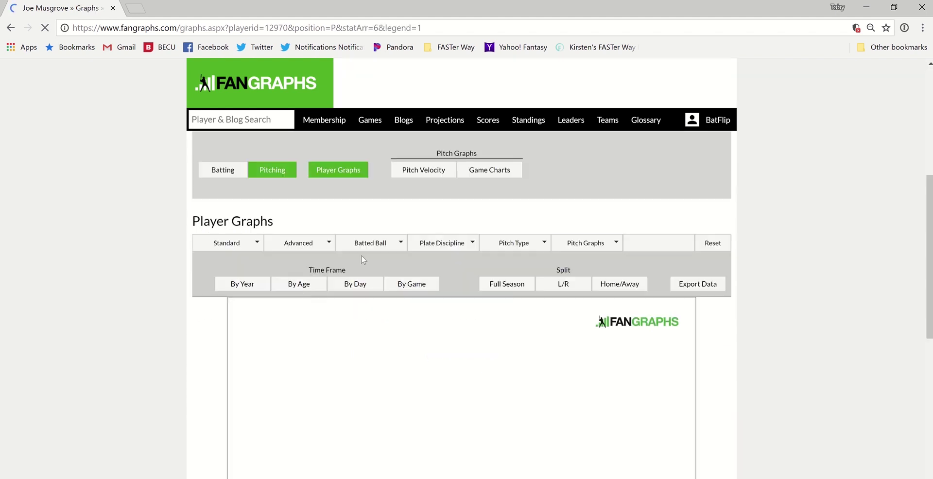
{"action": "left_click", "coordinate": [412, 147]}
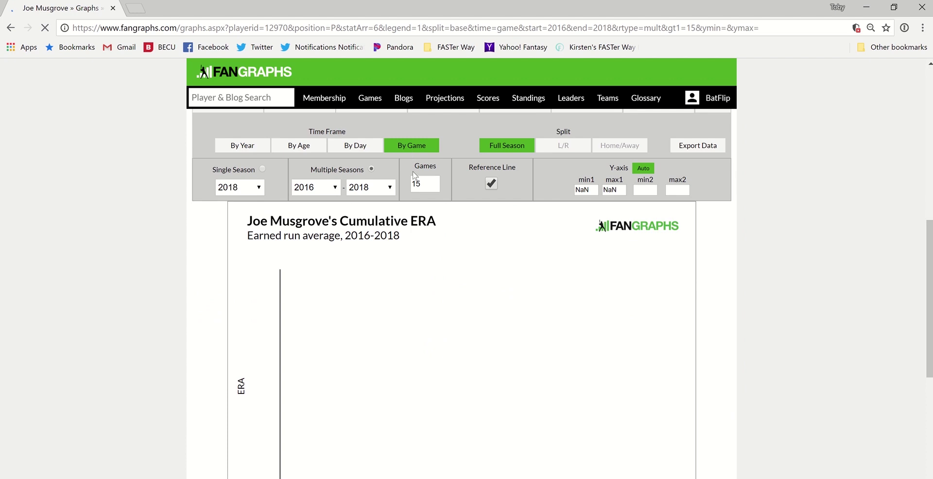
{"action": "left_click_drag", "start_coordinate": [423, 185], "coordinate": [412, 182]}
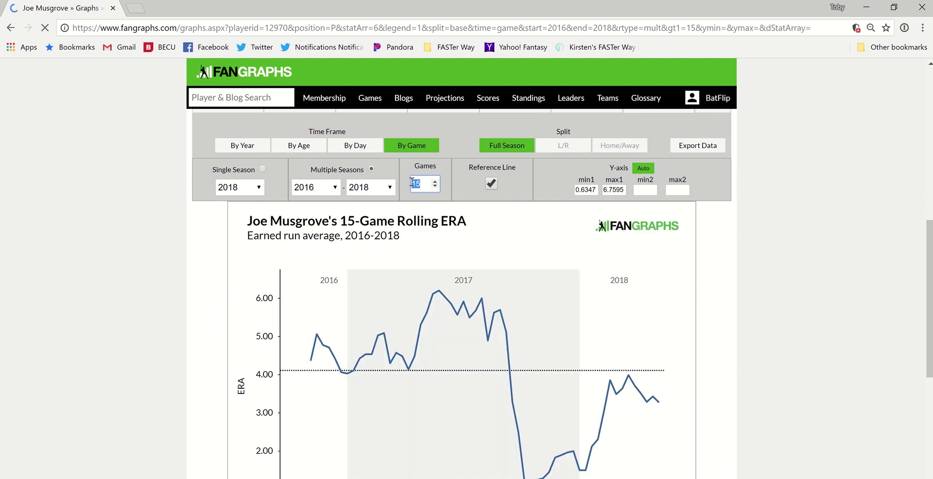
{"action": "type", "text": "5"}
{"action": "scroll", "coordinate": [486, 270], "scroll_direction": "up", "scroll_amount": 3}
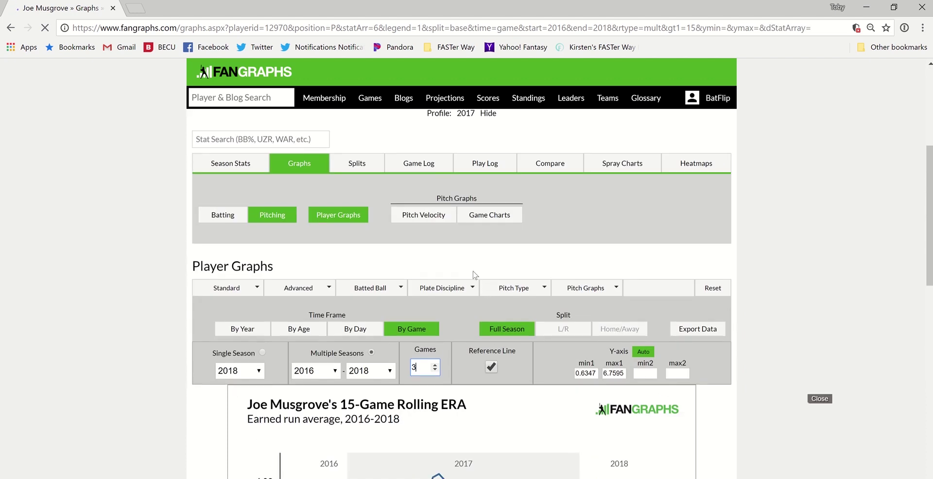
- Add the plate discipline statistics O-Swing% and SwStr% and the pitch-type statistic CH% (pi) to the graph
{"action": "mouse_move", "coordinate": [449, 295]}
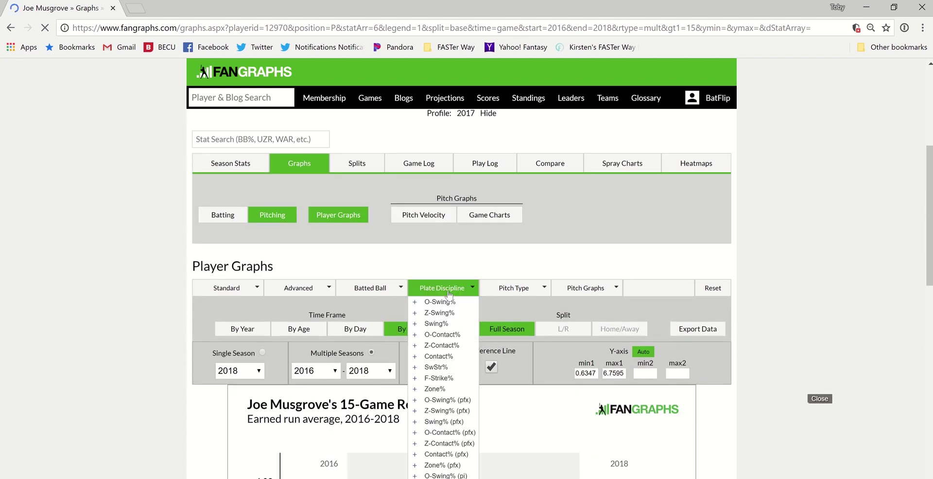
{"action": "left_click", "coordinate": [440, 369]}
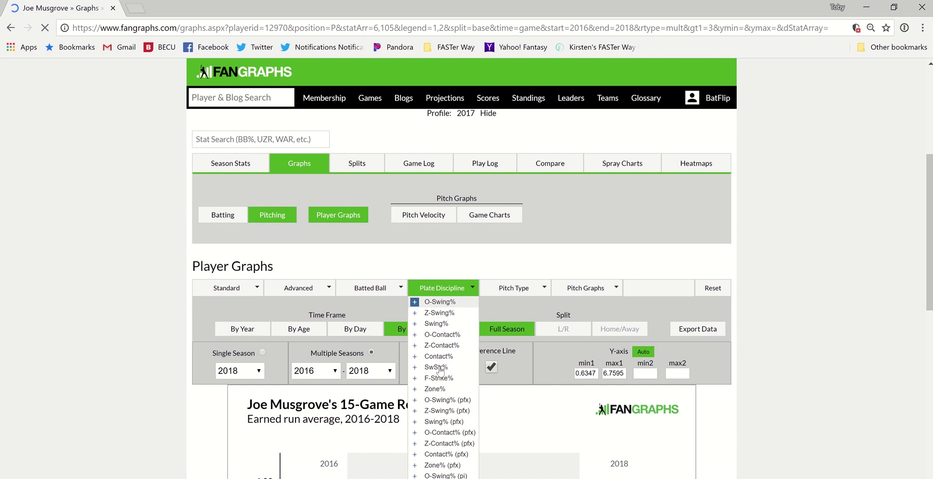
{"action": "left_click", "coordinate": [441, 367]}
{"action": "mouse_move", "coordinate": [510, 290]}
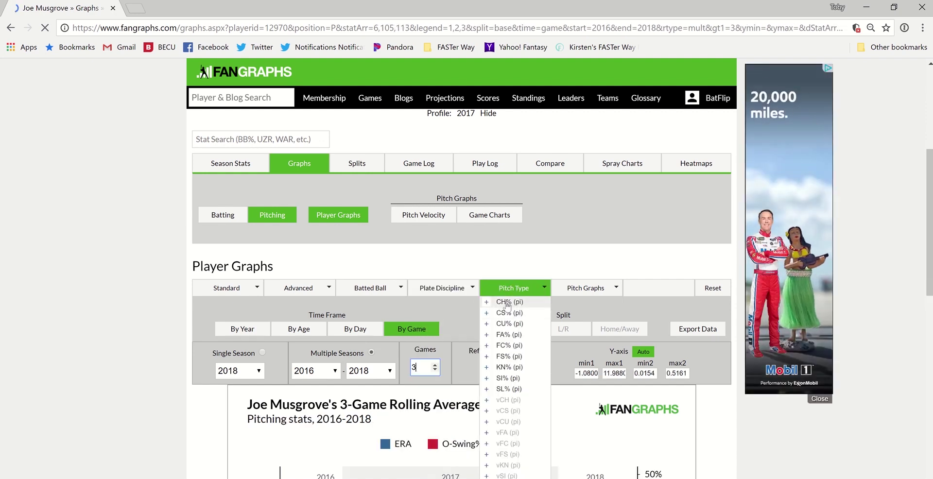
{"action": "left_click", "coordinate": [505, 303]}
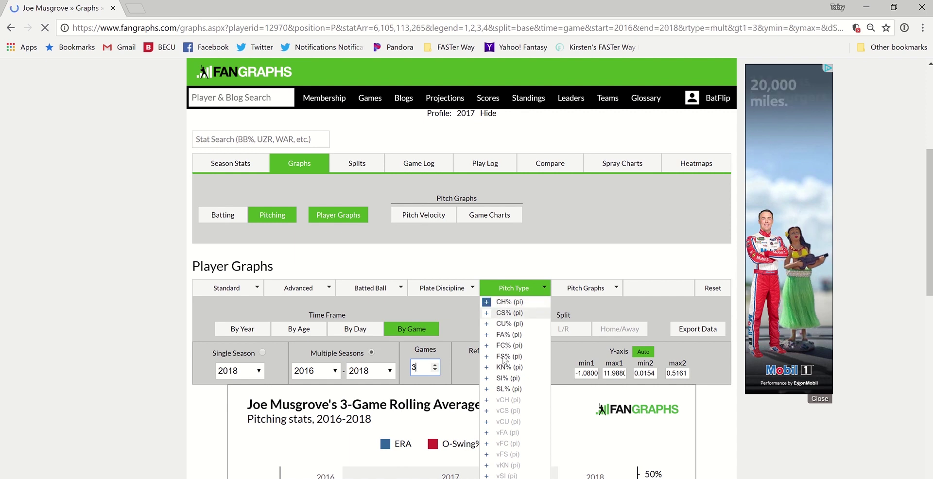
- Add the pitch-type statistic SL% (pi) to the rolling graph and remove ERA from it
{"action": "left_click", "coordinate": [503, 389]}
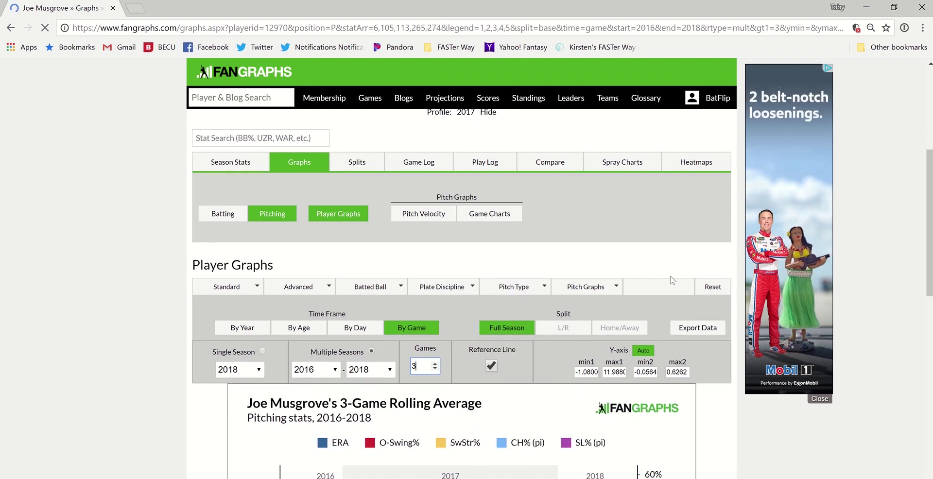
{"action": "scroll", "coordinate": [672, 281], "scroll_direction": "down", "scroll_amount": 6}
{"action": "scroll", "coordinate": [549, 253], "scroll_direction": "up", "scroll_amount": 4}
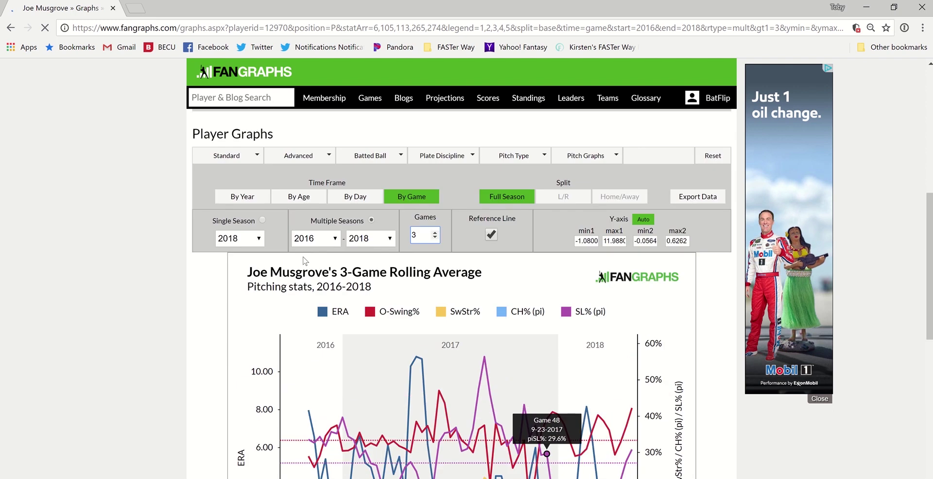
{"action": "mouse_move", "coordinate": [219, 157]}
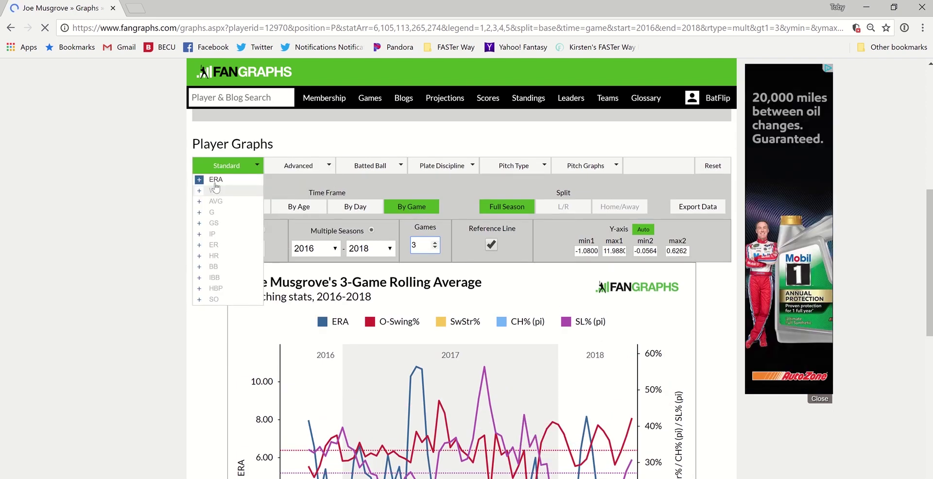
{"action": "left_click", "coordinate": [215, 179]}
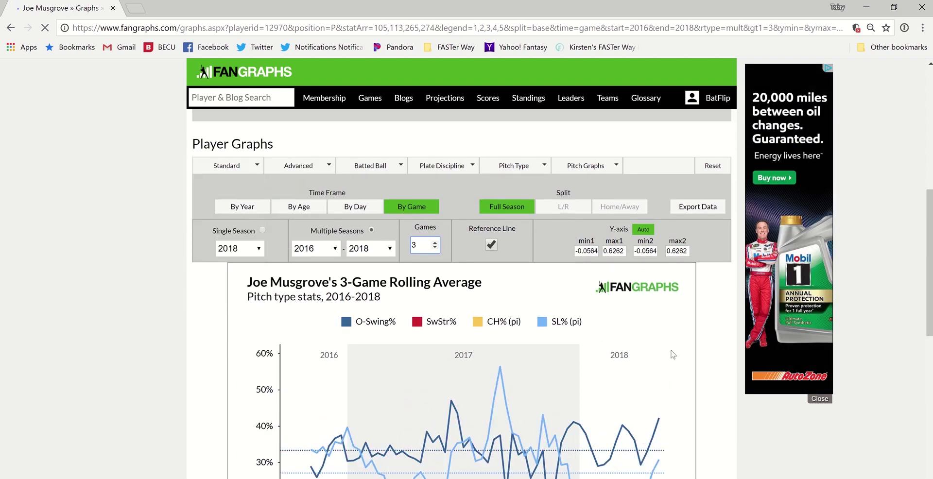
- Examine the latest 2018 game's SwStr%, CH% (pi), SL% (pi) and O-Swing% points and their recent trends on the 3-game rolling graph
{"action": "scroll", "coordinate": [699, 321], "scroll_direction": "down", "scroll_amount": 4}
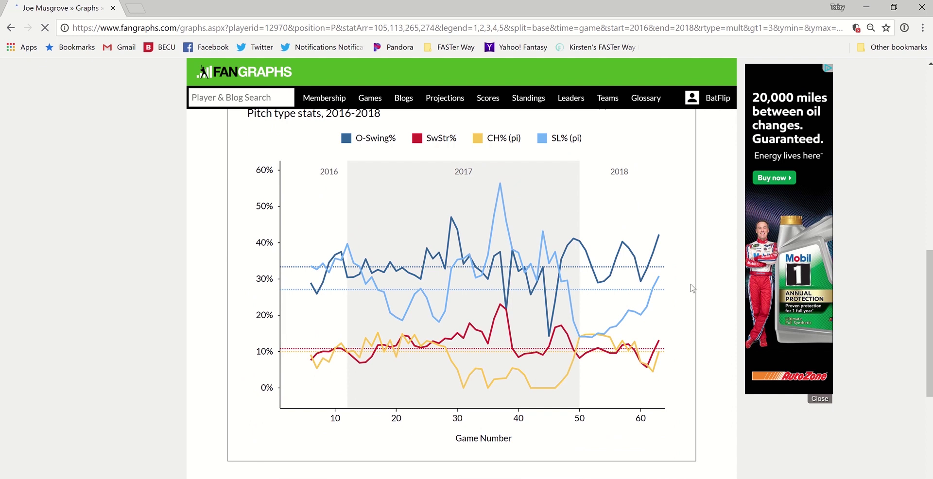
{"action": "mouse_move", "coordinate": [660, 342]}
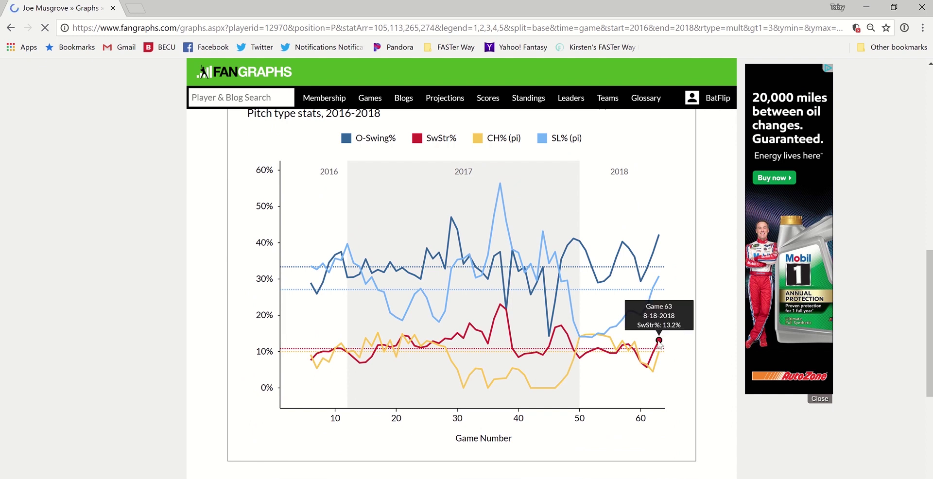
{"action": "mouse_move", "coordinate": [654, 370]}
{"action": "mouse_move", "coordinate": [659, 276]}
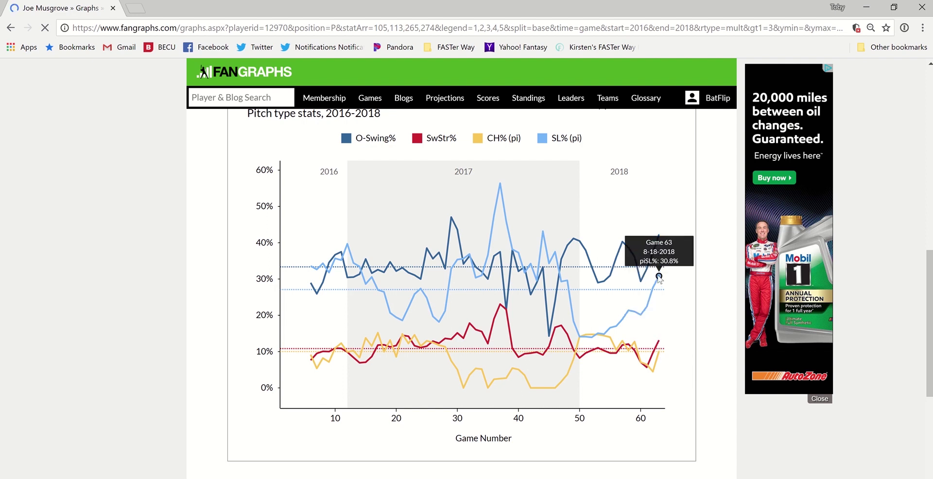
{"action": "mouse_move", "coordinate": [659, 247]}
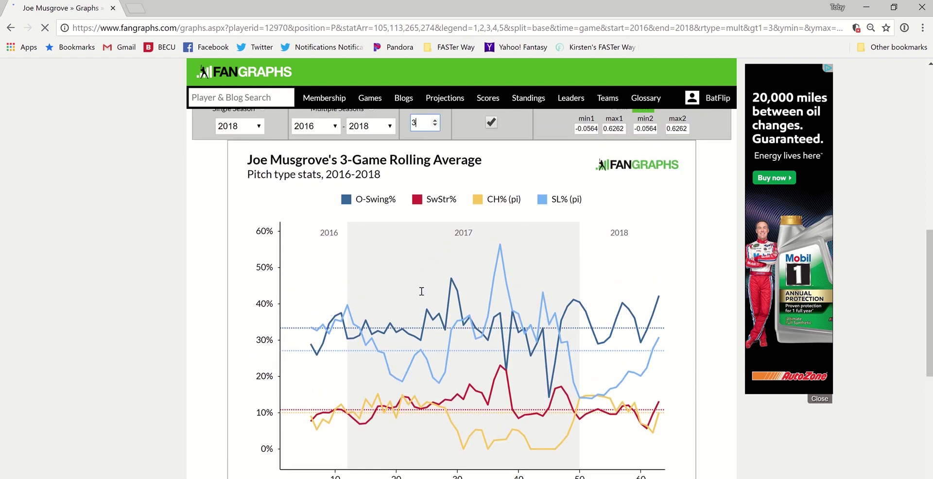
{"action": "scroll", "coordinate": [481, 272], "scroll_direction": "up", "scroll_amount": 1}
{"action": "scroll", "coordinate": [595, 304], "scroll_direction": "up", "scroll_amount": 2}
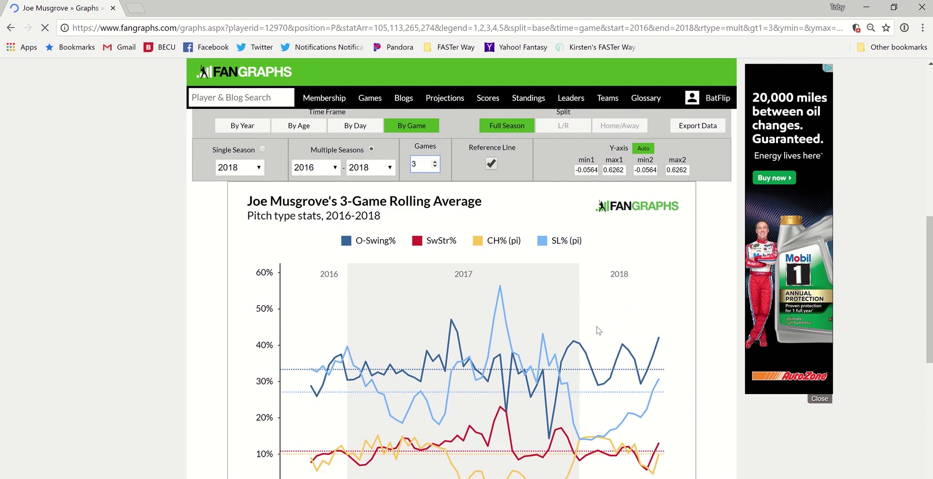
{"action": "scroll", "coordinate": [557, 336], "scroll_direction": "down", "scroll_amount": 1}
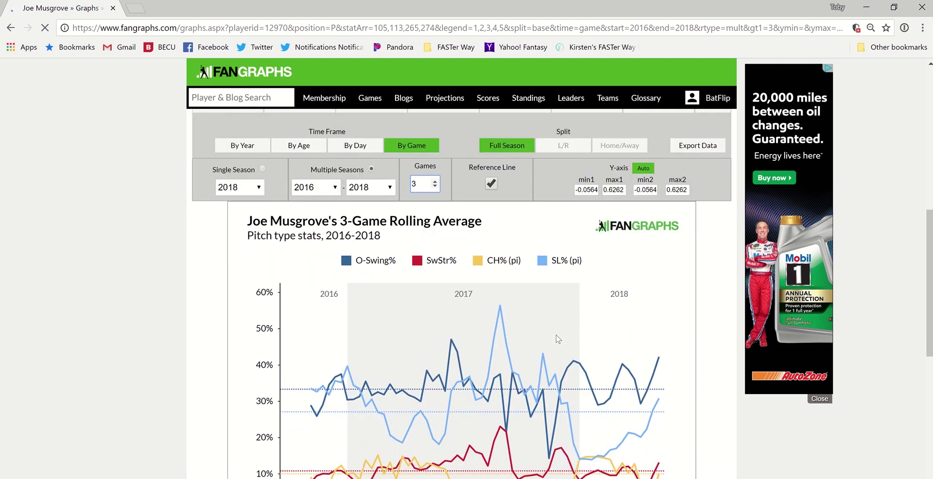
{"action": "scroll", "coordinate": [524, 332], "scroll_direction": "down", "scroll_amount": 1}
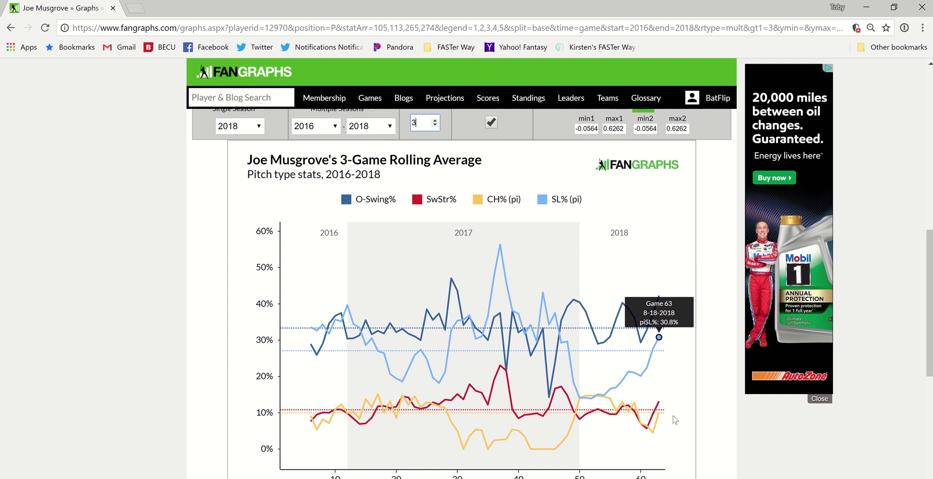
{"action": "mouse_move", "coordinate": [659, 417]}
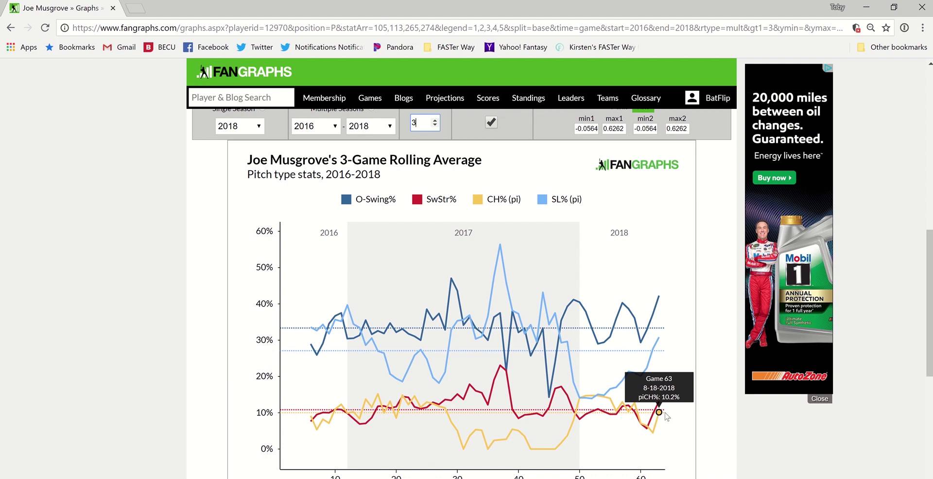
{"action": "scroll", "coordinate": [416, 342], "scroll_direction": "up", "scroll_amount": 3}
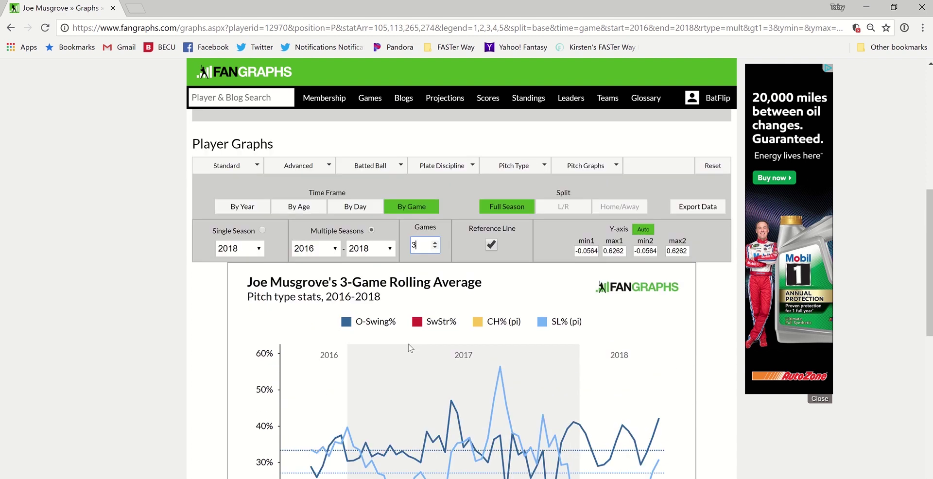